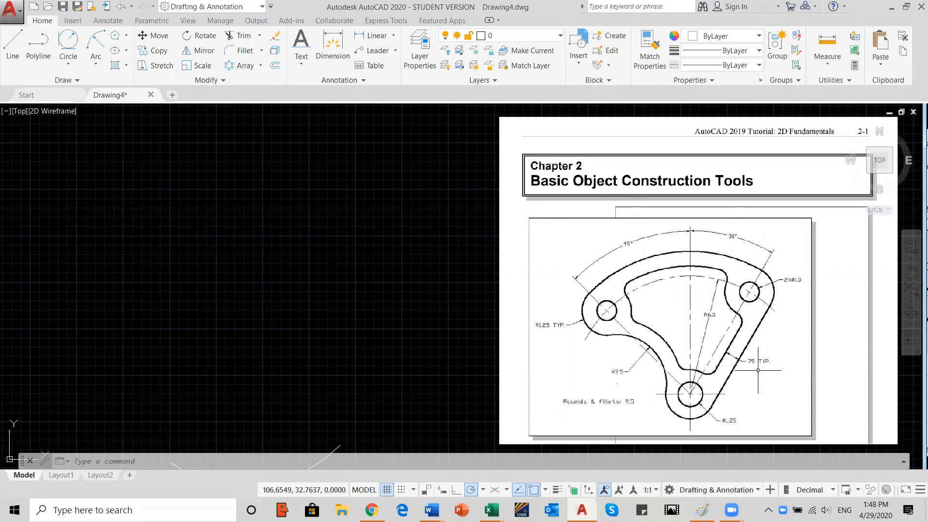
Examine the reference drawing's hole diameters, radii, angles and offset dimensions.
scroll(758, 371, up, 2)
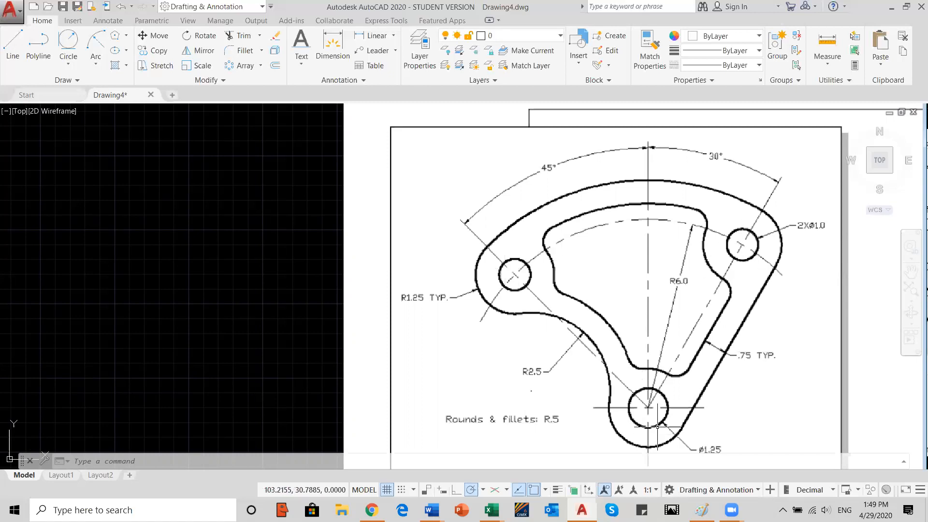
scroll(798, 363, down, 3)
middle_drag(769, 363, 706, 332)
scroll(663, 368, up, 2)
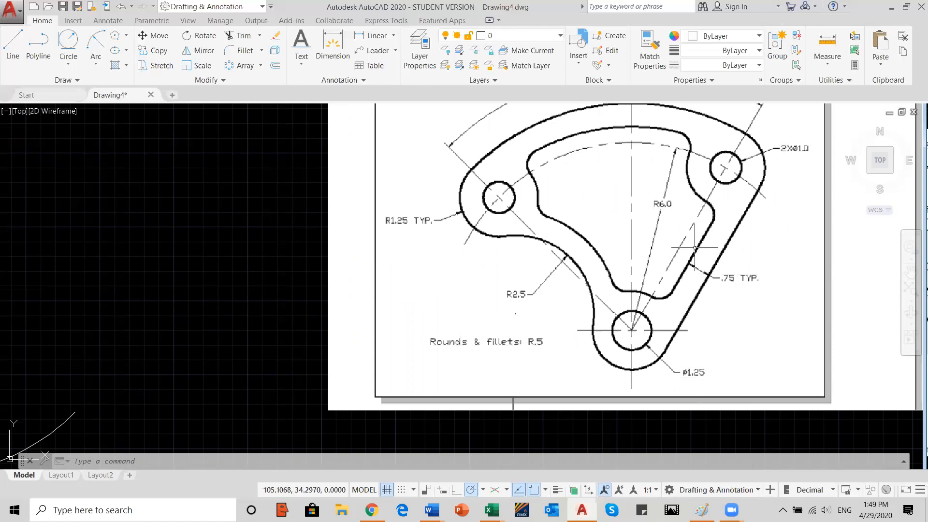
middle_drag(632, 244, 641, 270)
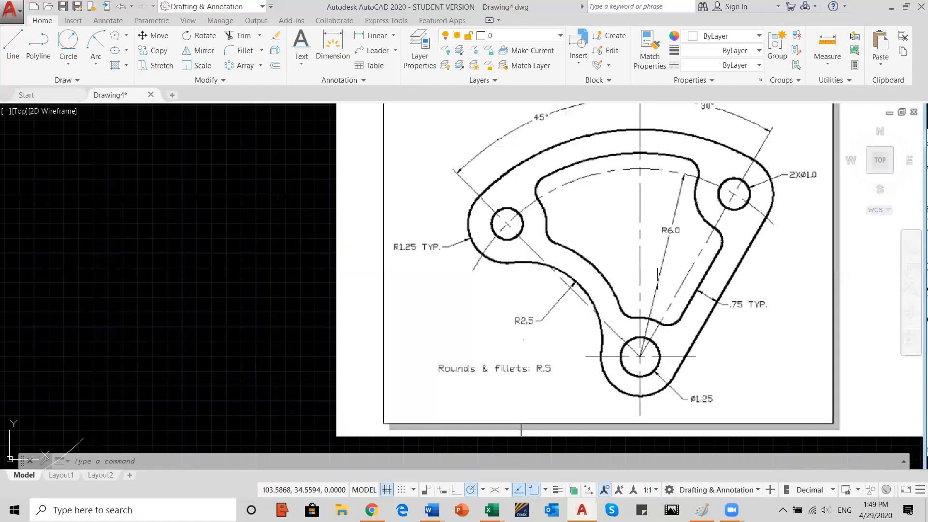
middle_drag(658, 220, 651, 254)
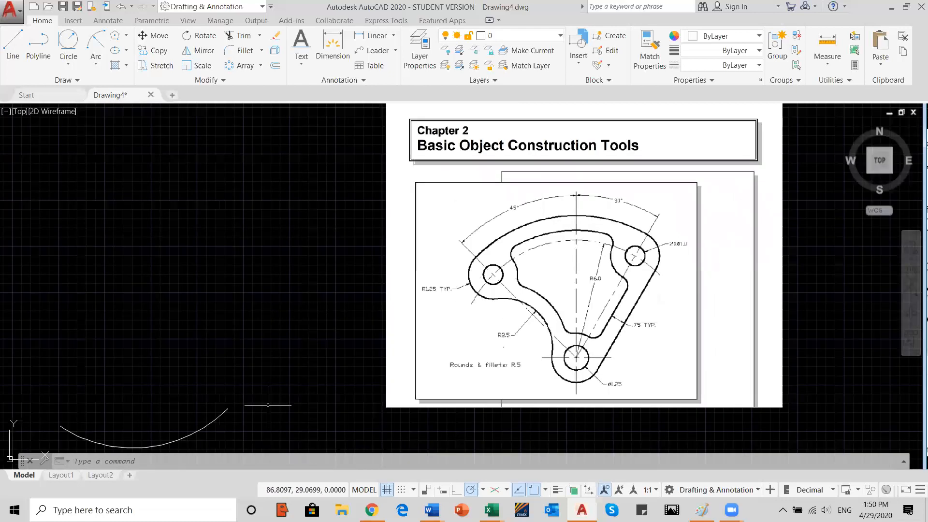
Erase the stray arc in the empty area beside the reference drawing.
click(220, 418)
key(Delete)
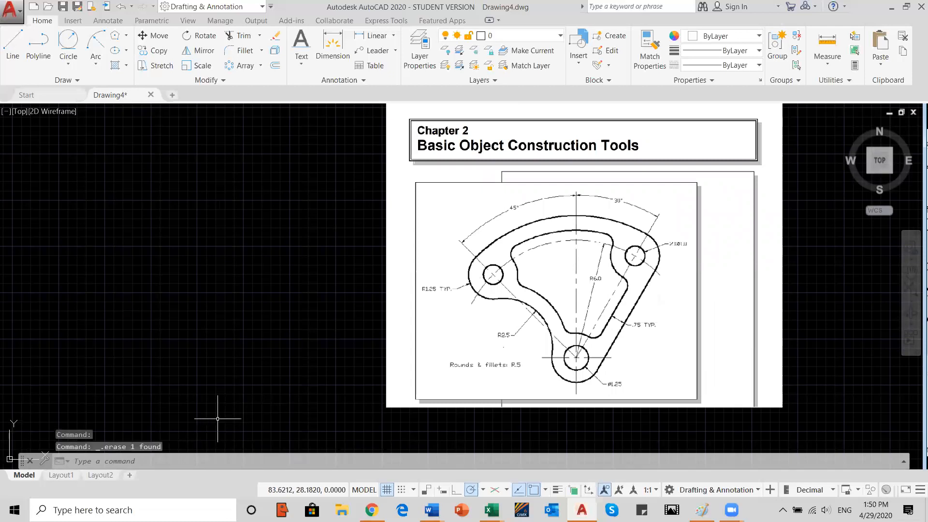
middle_drag(525, 291, 599, 317)
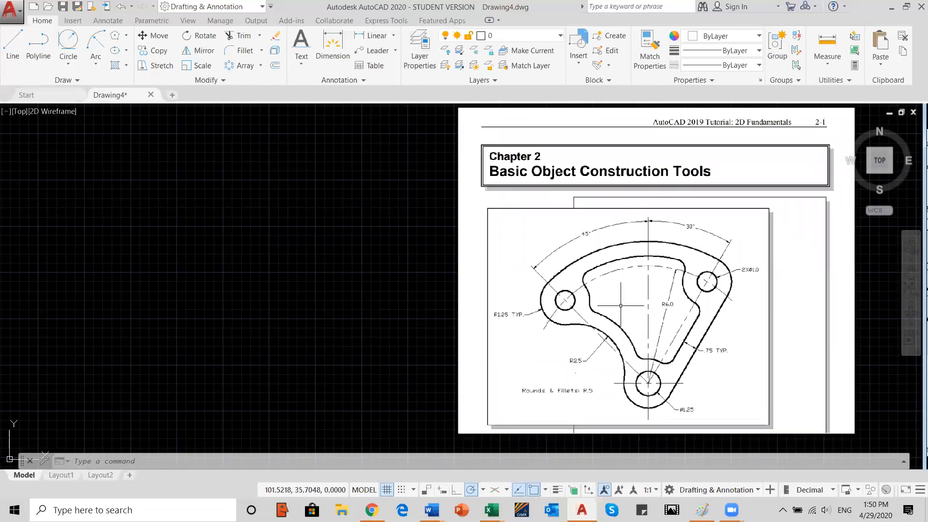
Create a new layer named Construction and set its colour to red, index 10.
click(421, 53)
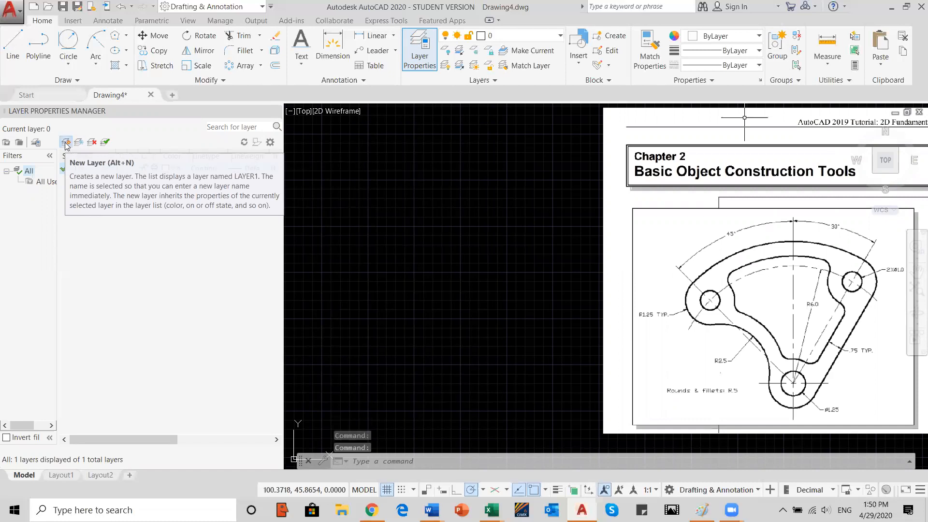
click(66, 142)
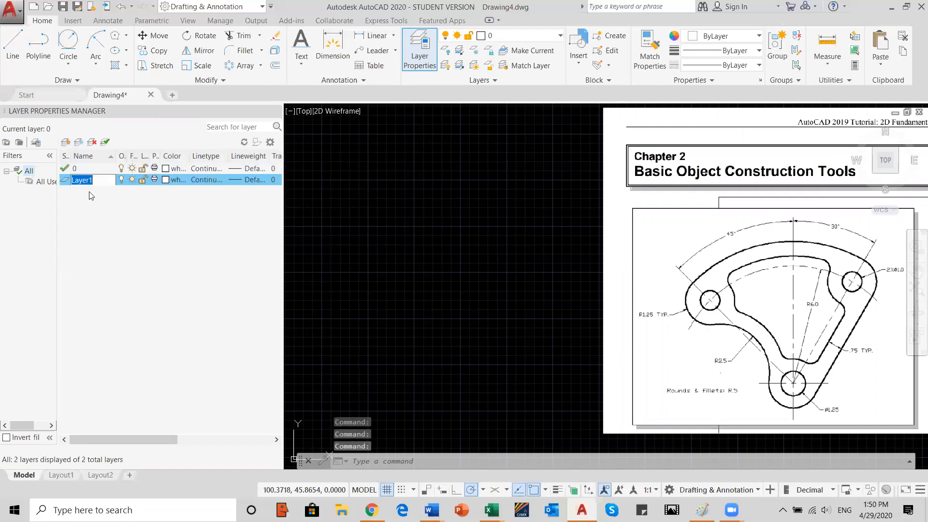
text(Constr)
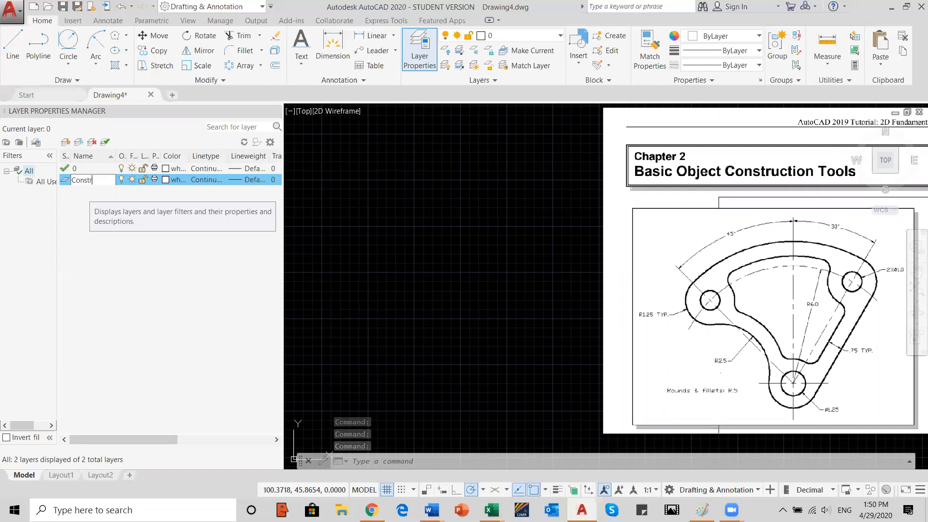
text(uction)
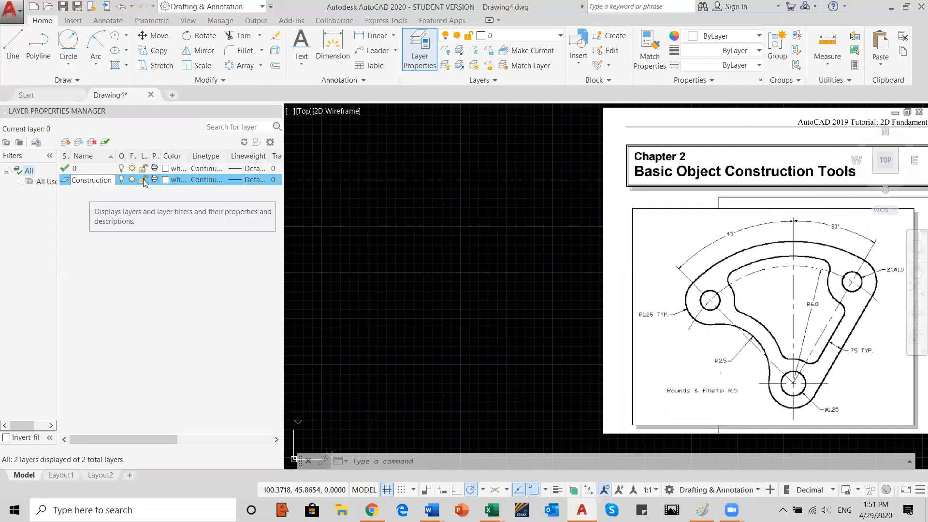
key(Return)
click(171, 180)
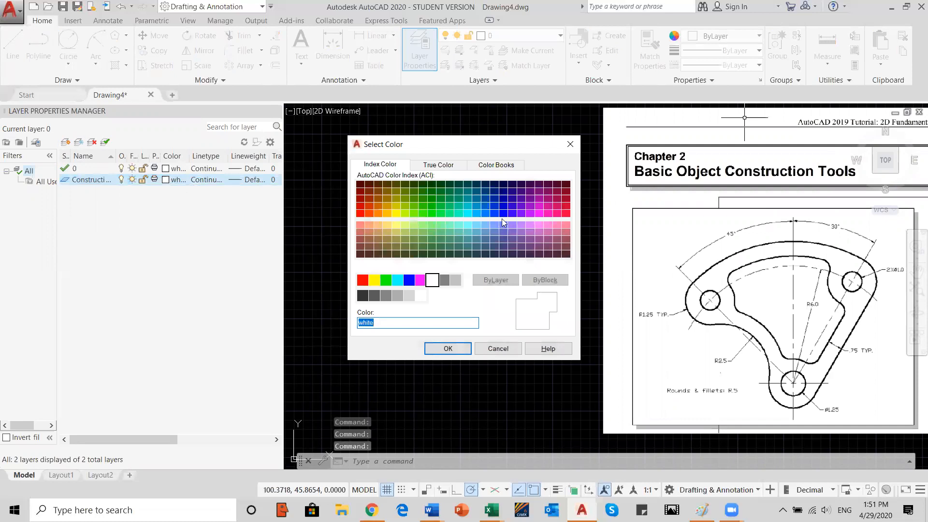
click(361, 213)
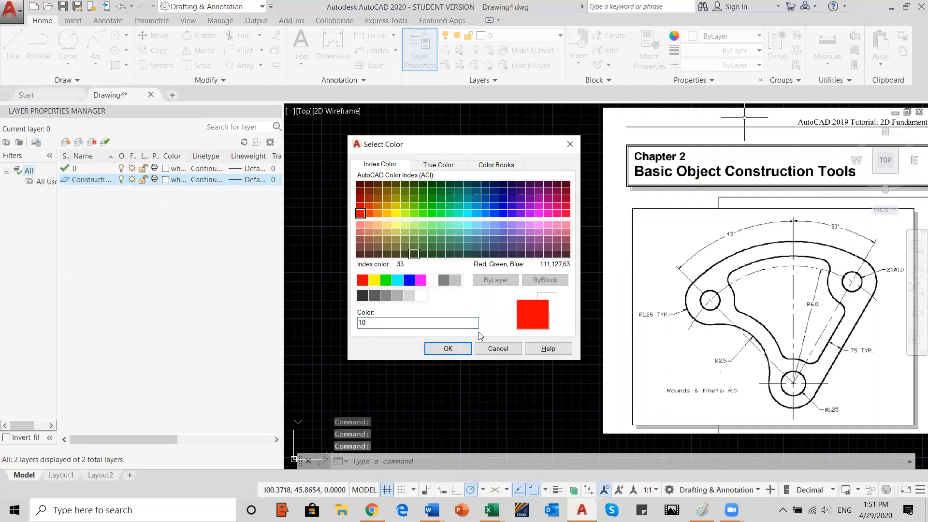
click(448, 349)
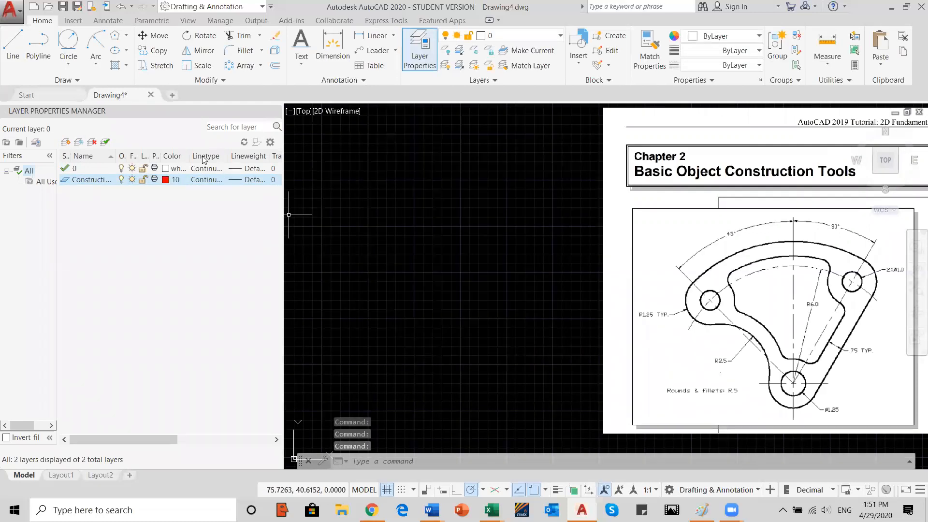
Assign the ACAD_ISO04W100 long-dash dot linetype to the Construction layer.
click(204, 179)
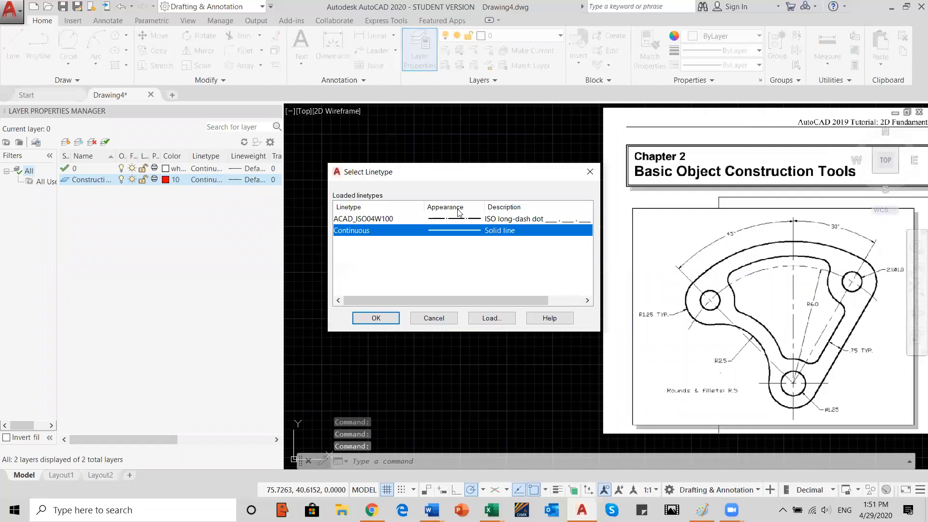
click(453, 220)
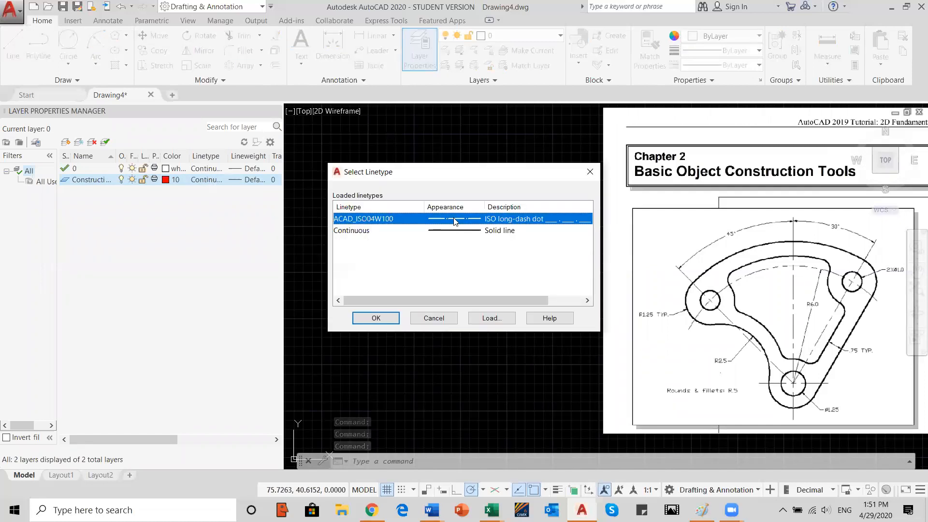
click(490, 317)
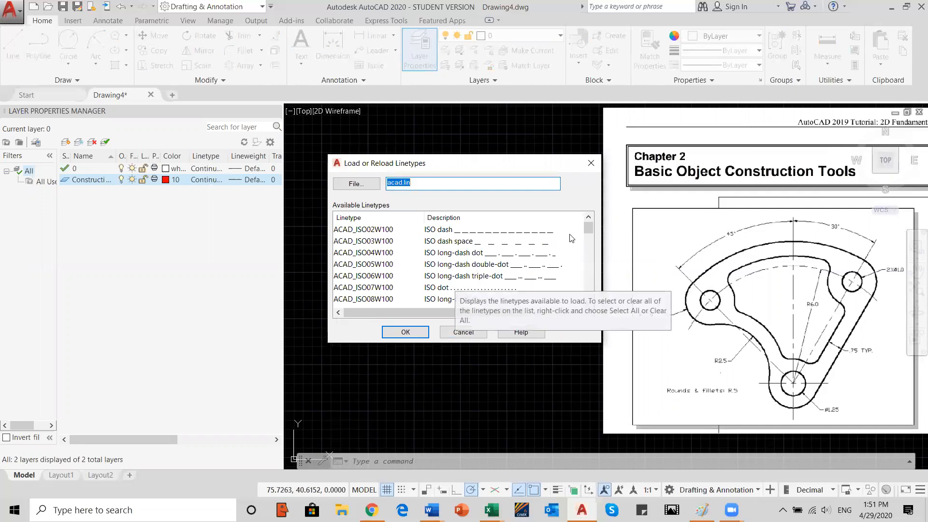
click(406, 332)
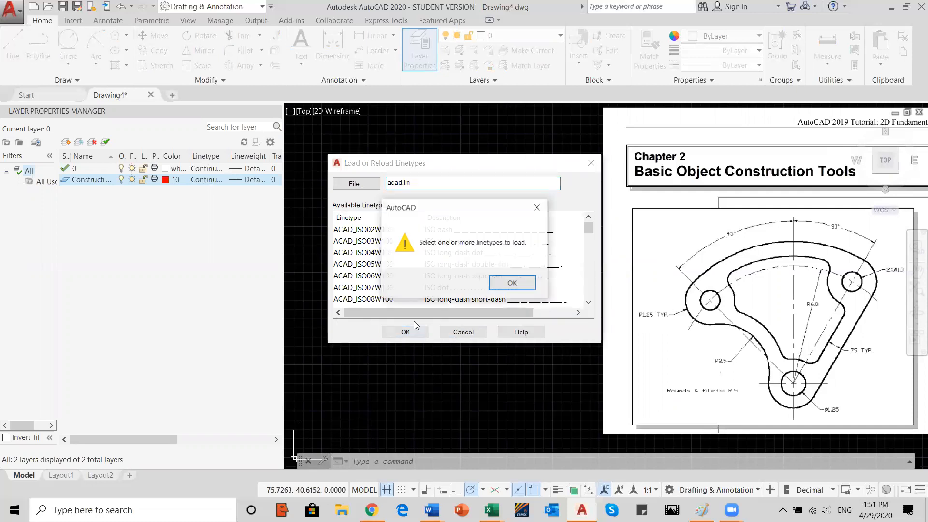
click(513, 285)
click(463, 332)
click(466, 222)
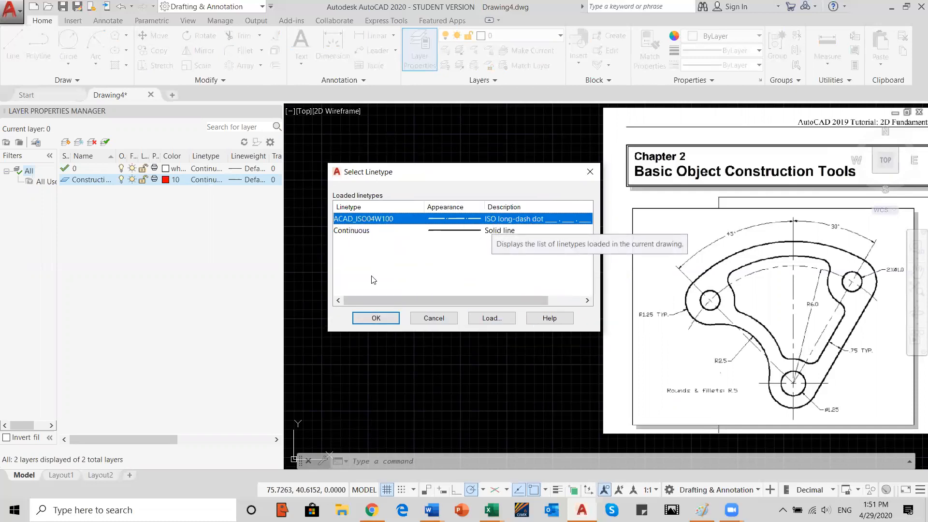
click(376, 319)
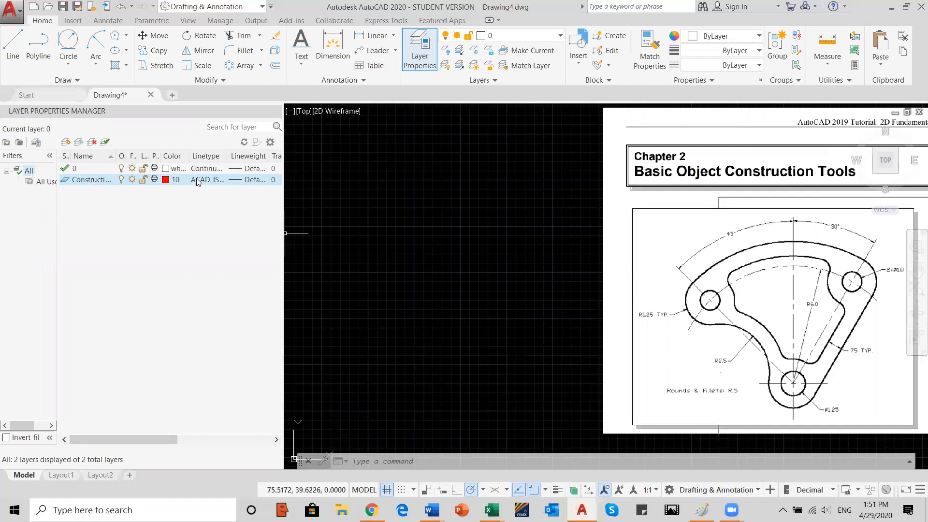
Close the layer manager and make Construction the current layer.
click(275, 111)
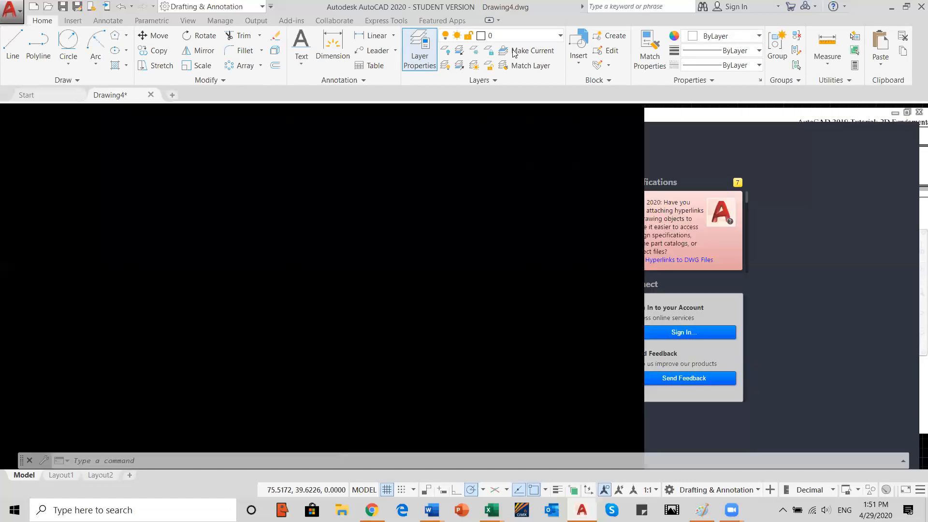
click(559, 37)
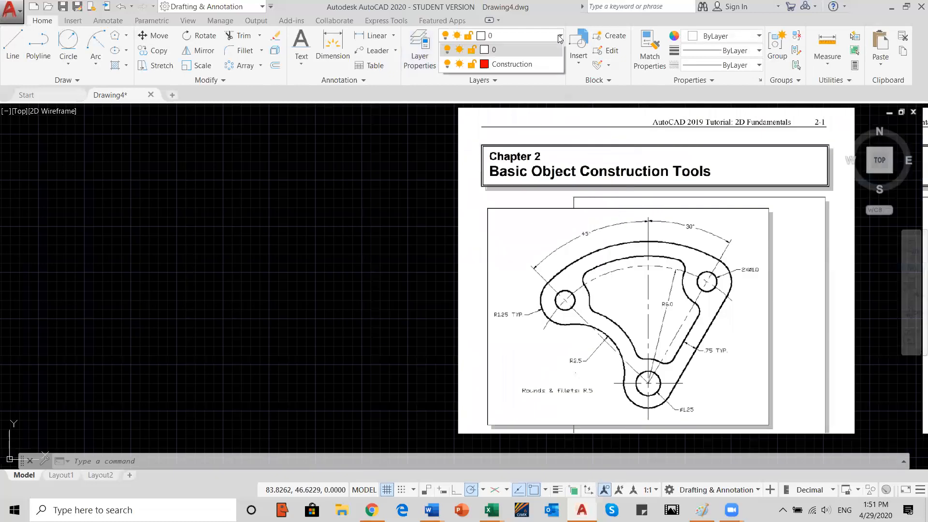
click(503, 65)
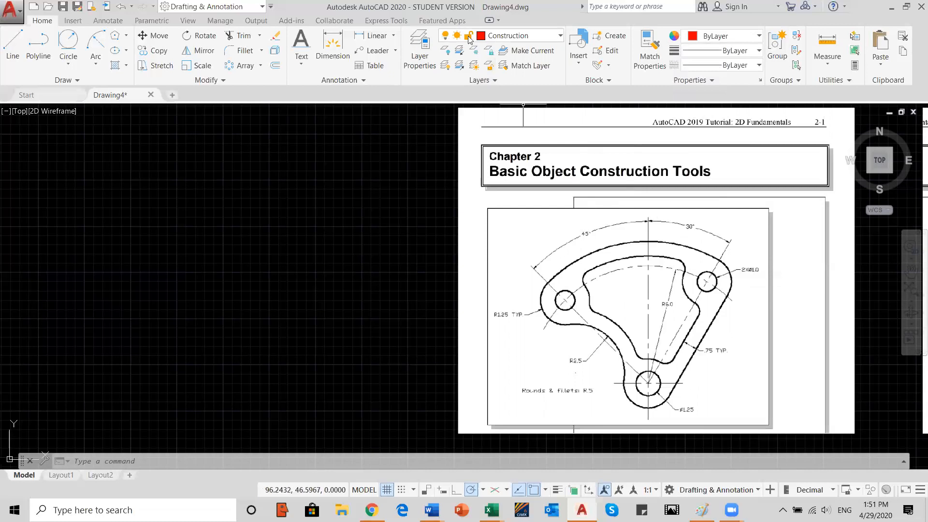
click(447, 39)
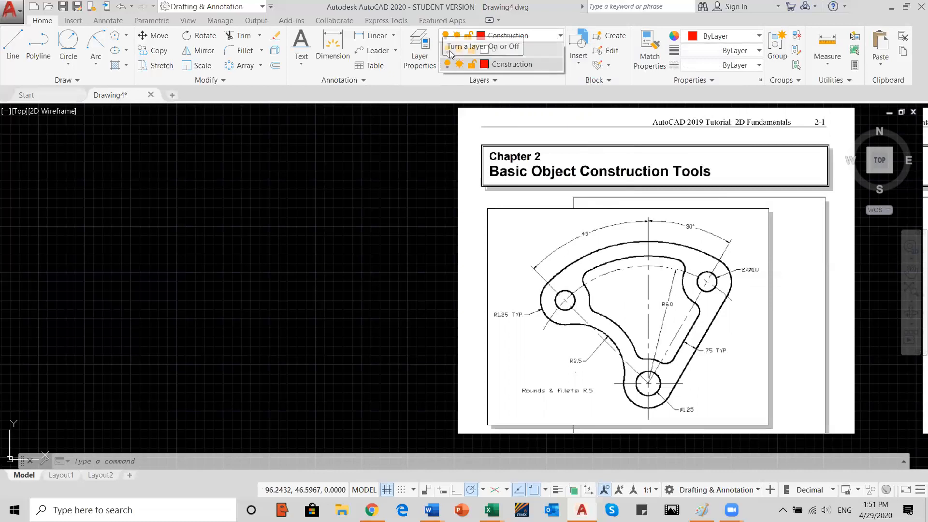
click(548, 127)
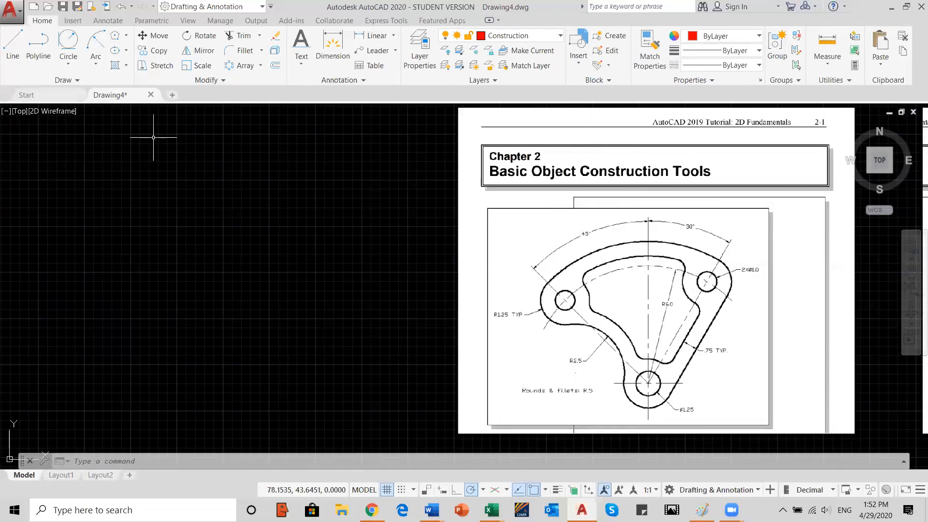
Turn Ortho mode on and draw a horizontal centerline about 18 units long in the empty area beside the reference drawing.
click(13, 47)
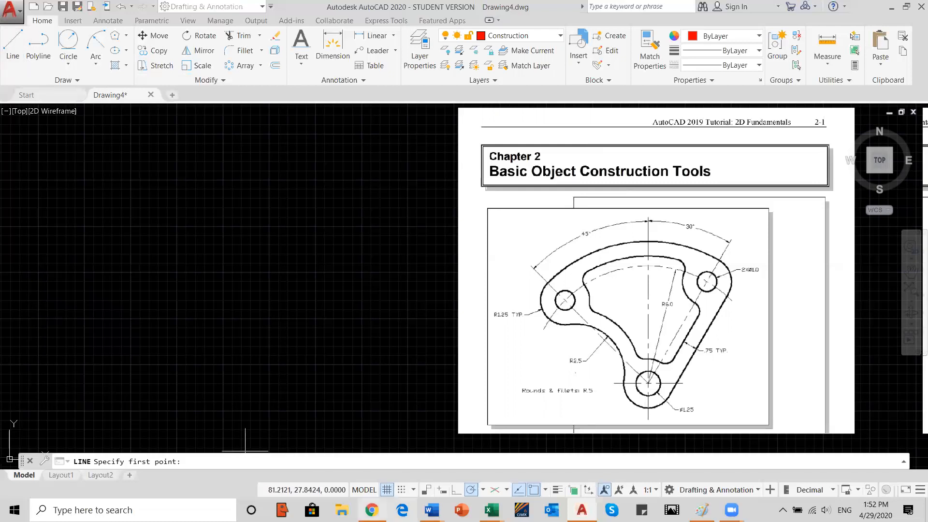
click(458, 491)
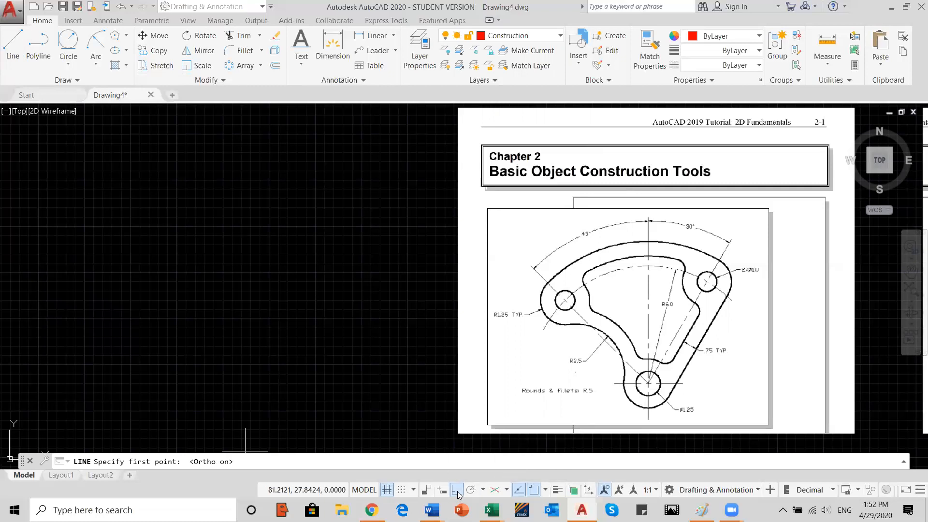
click(72, 397)
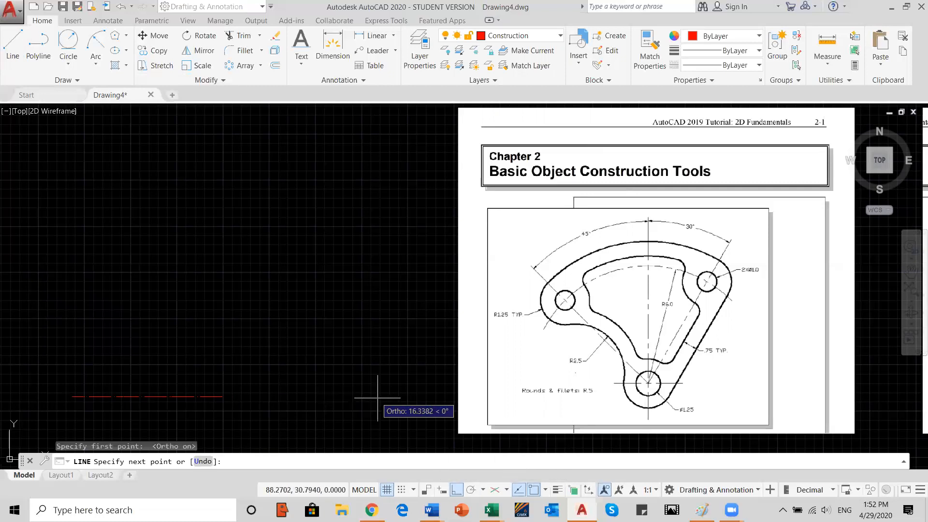
click(404, 396)
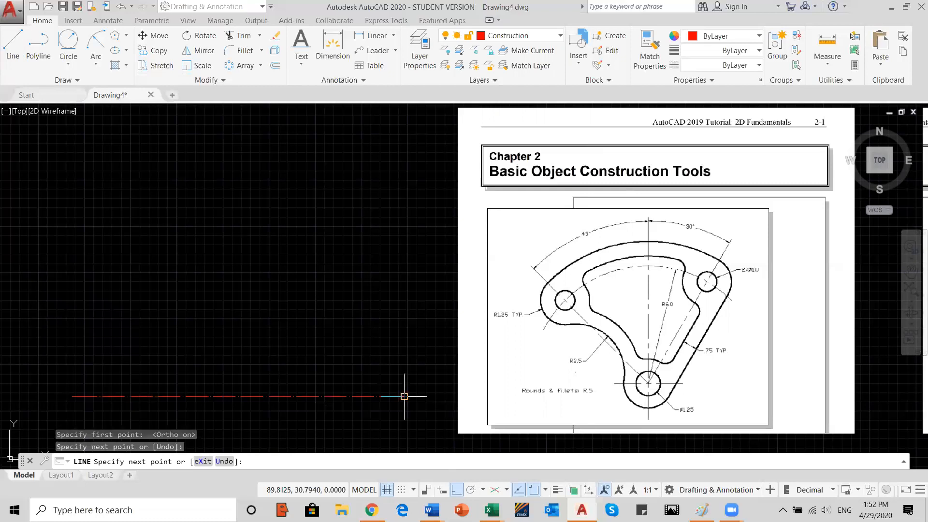
key(Return)
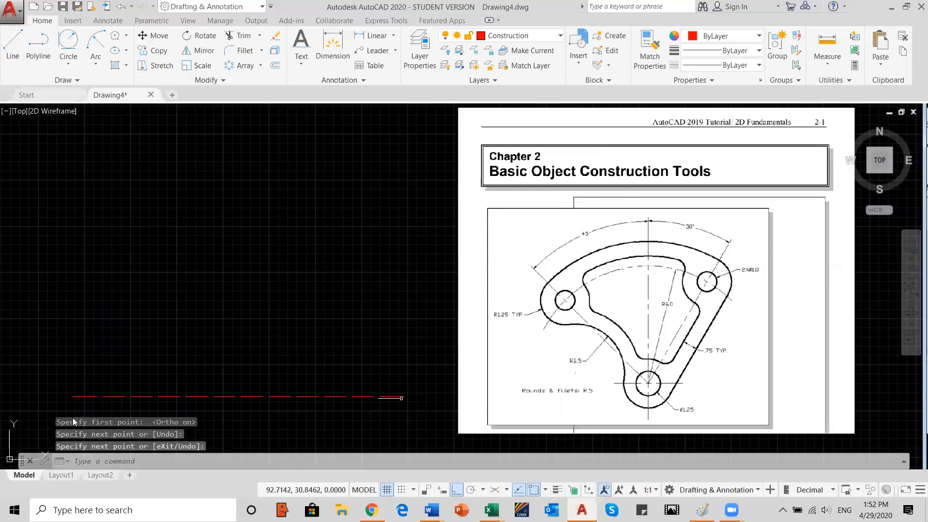
Draw a vertical centerline straight up from the midpoint of the horizontal centerline.
click(13, 46)
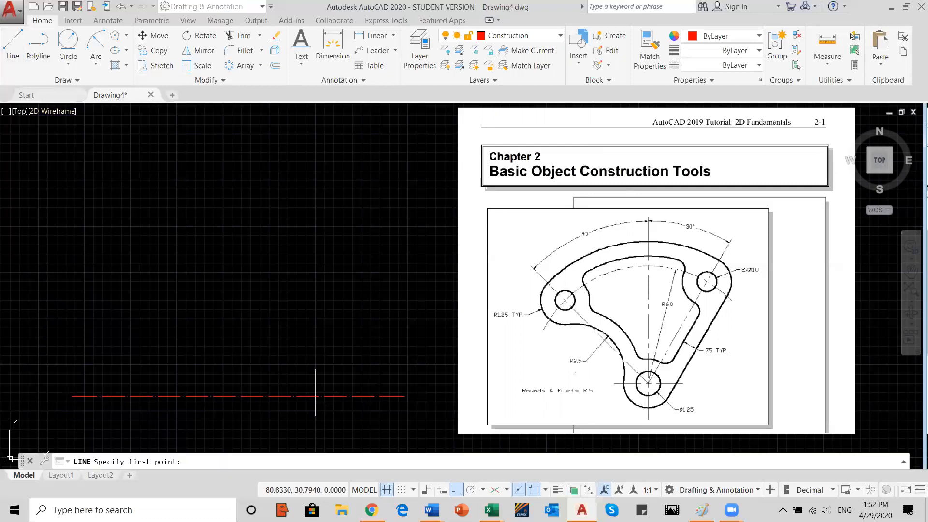
click(238, 397)
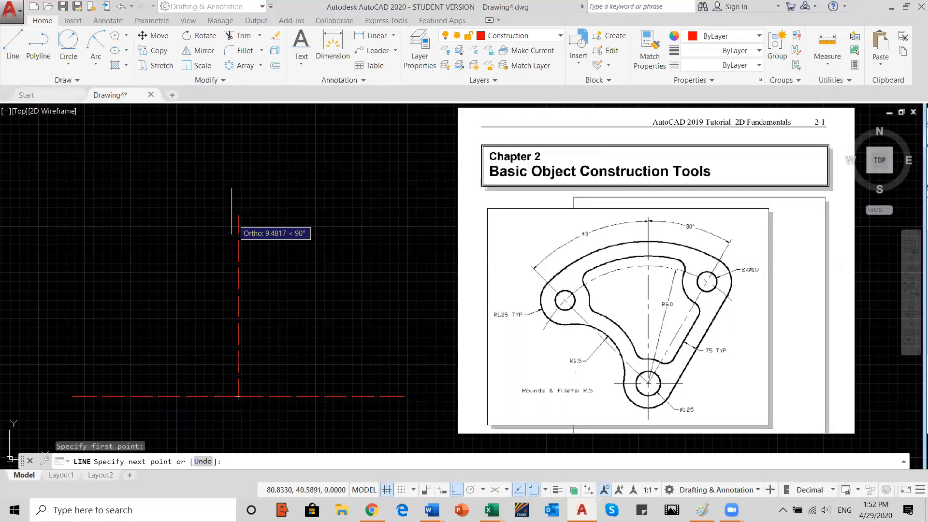
click(238, 139)
key(Return)
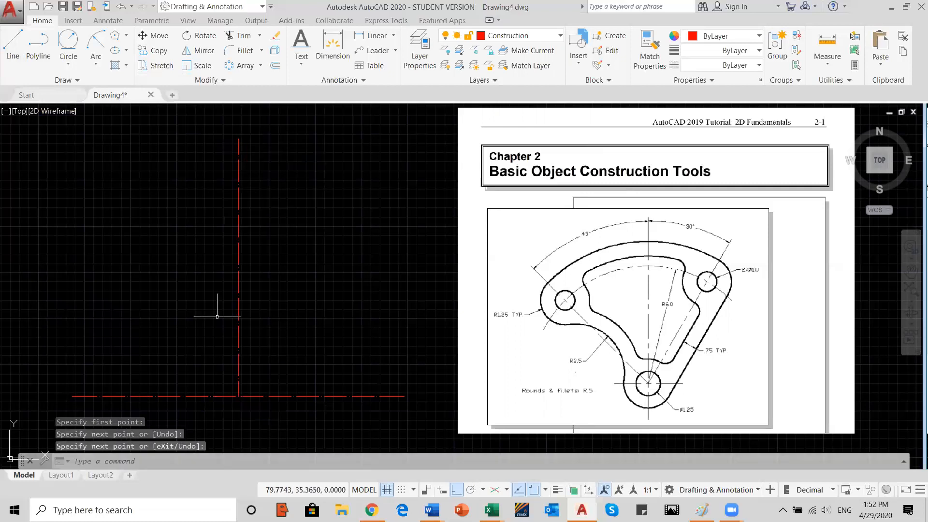
Stretch the vertical centerline's lower endpoint straight down past the horizontal centerline.
click(238, 371)
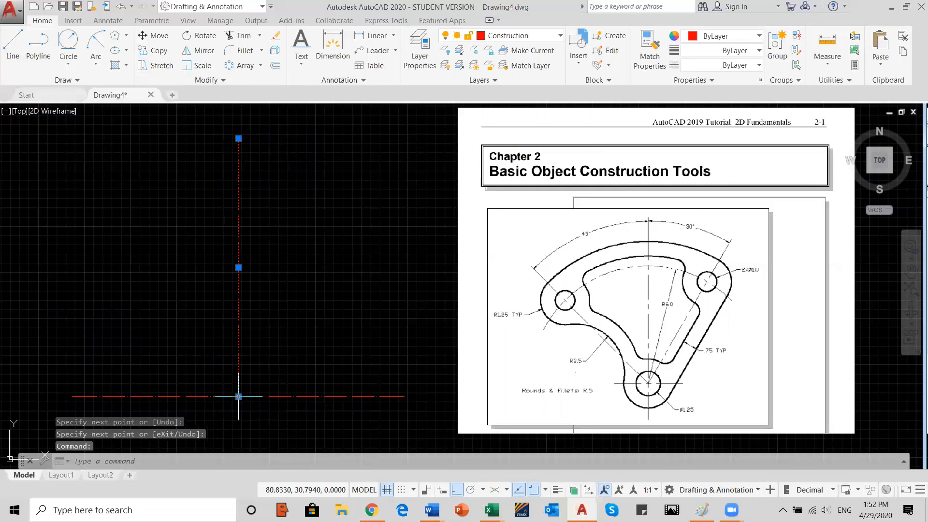
mouse_move(237, 397)
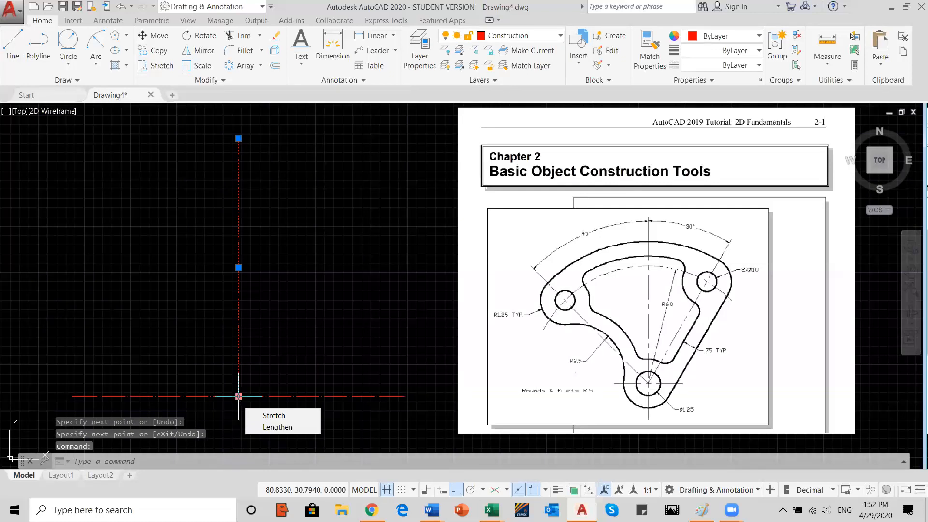
click(238, 397)
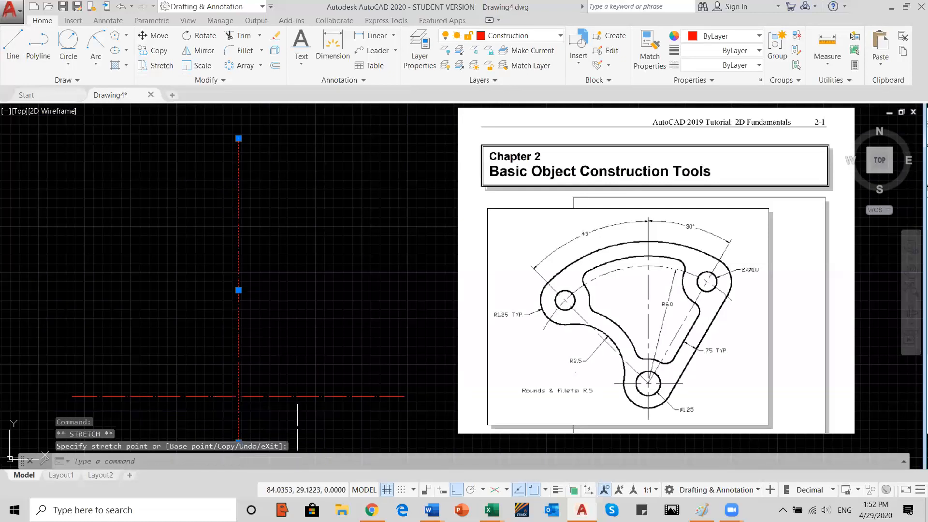
Turn polar tracking on with 30-degree increments.
key(Escape)
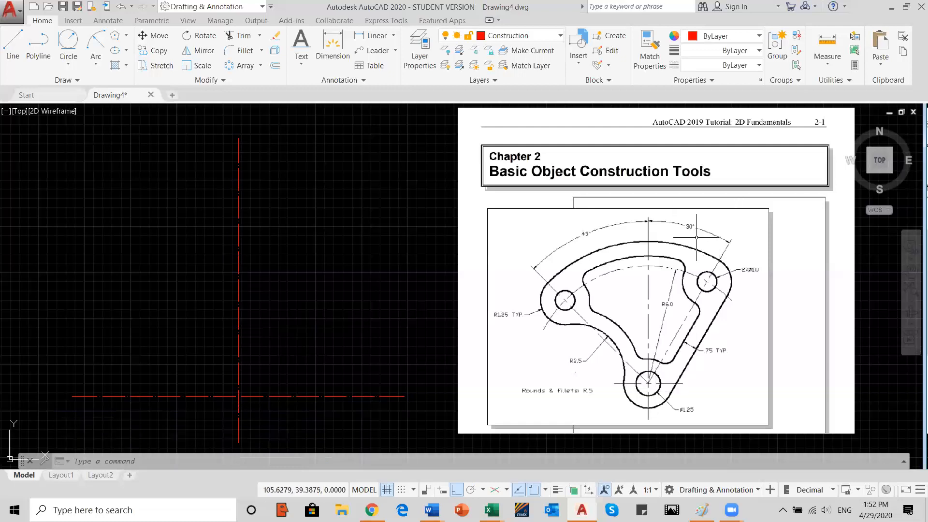
click(13, 48)
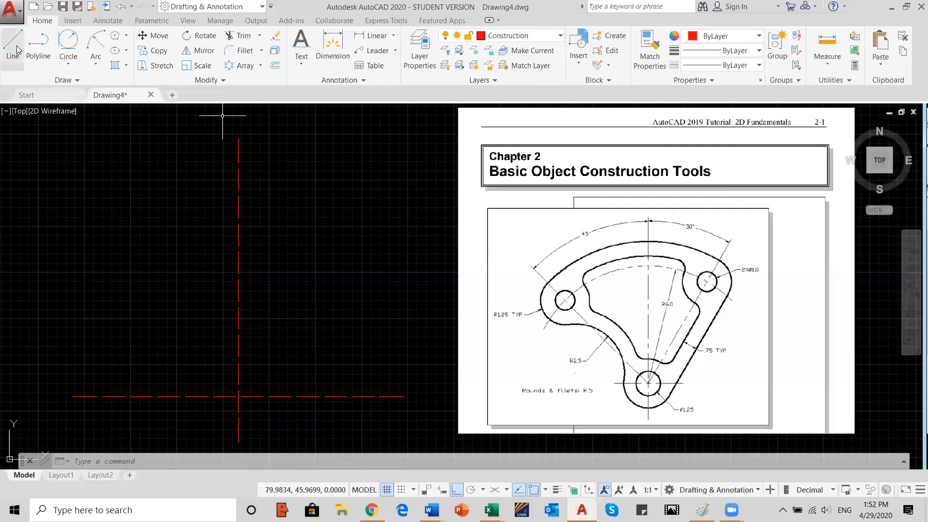
click(472, 491)
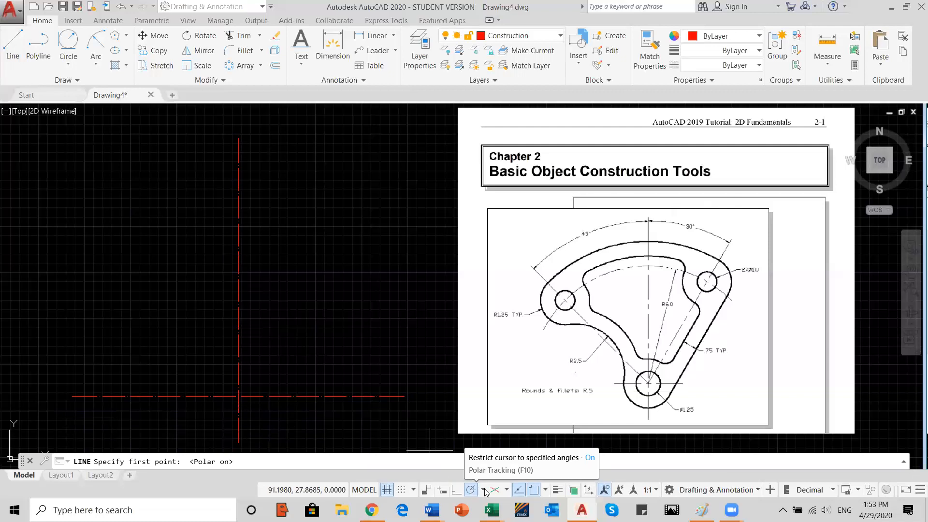
click(484, 490)
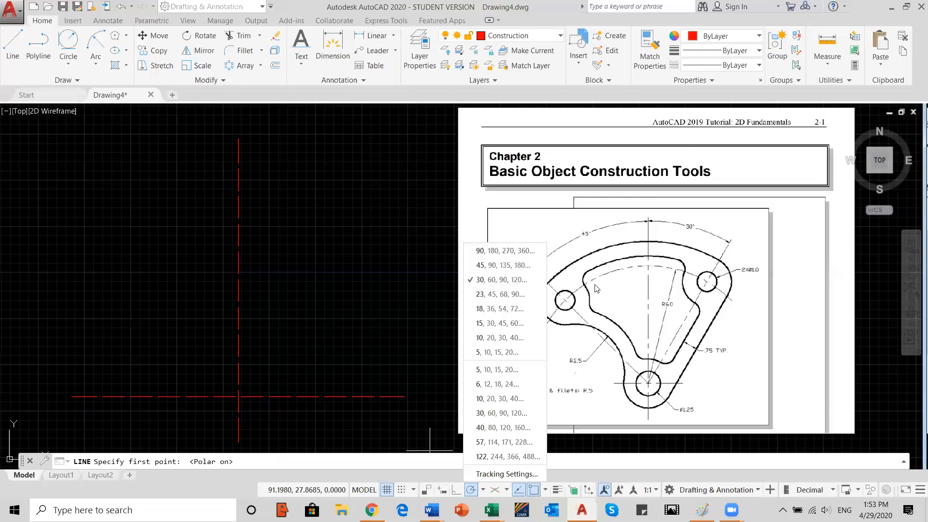
click(472, 281)
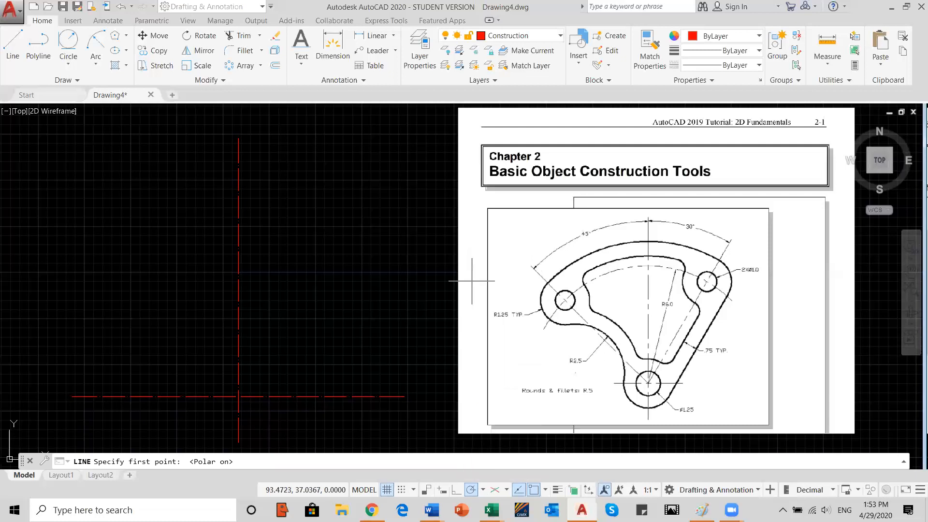
Draw a construction line about 15 units long from the centerline intersection up to the right at a polar angle of 60°.
click(13, 43)
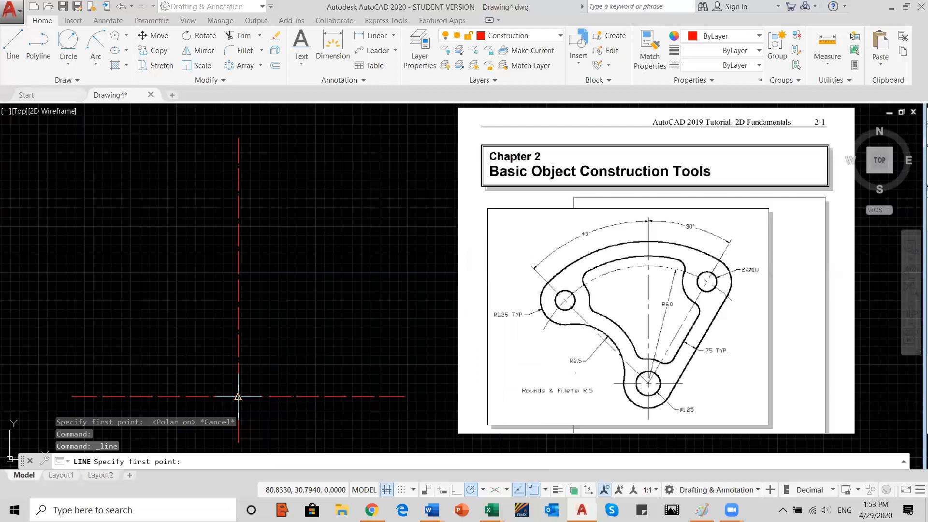
click(237, 396)
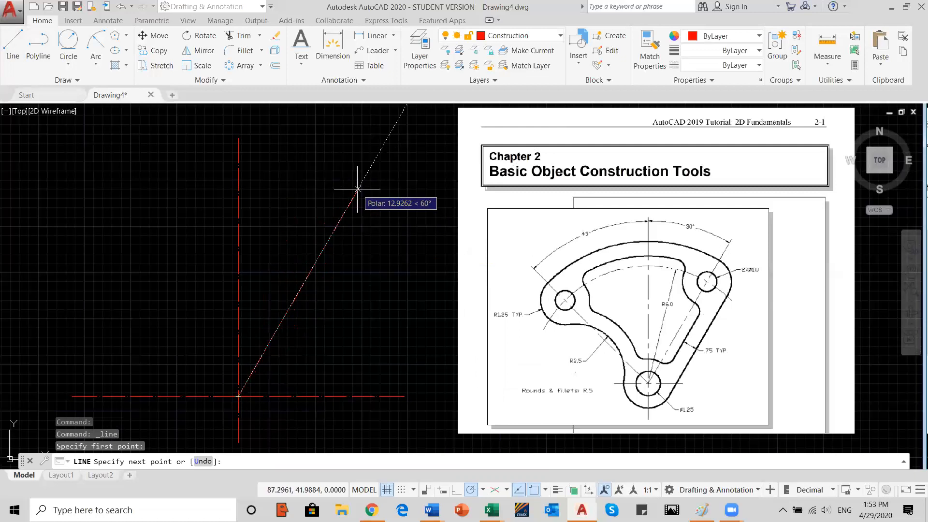
click(376, 161)
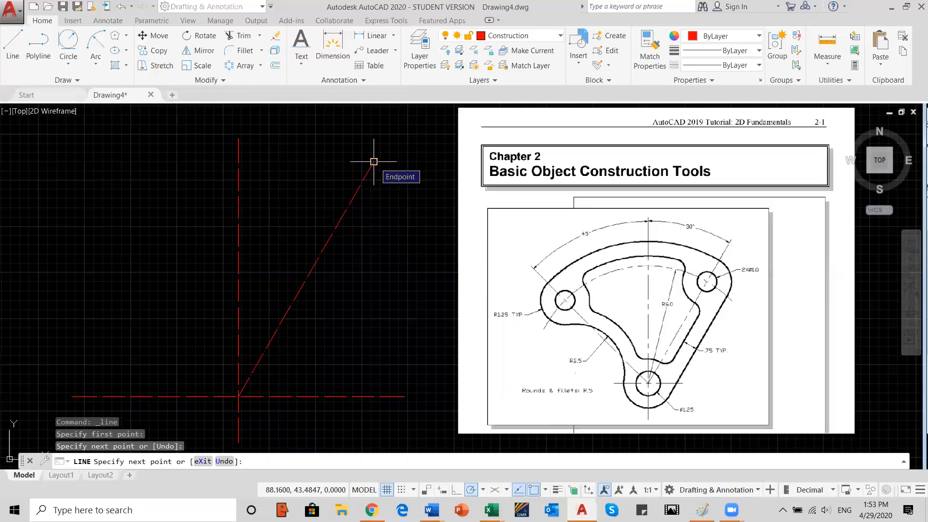
key(Return)
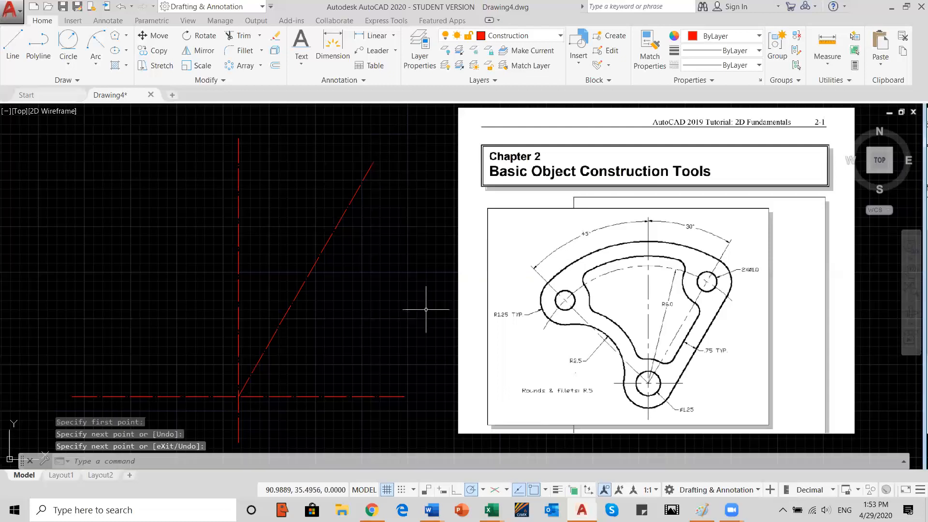
click(484, 490)
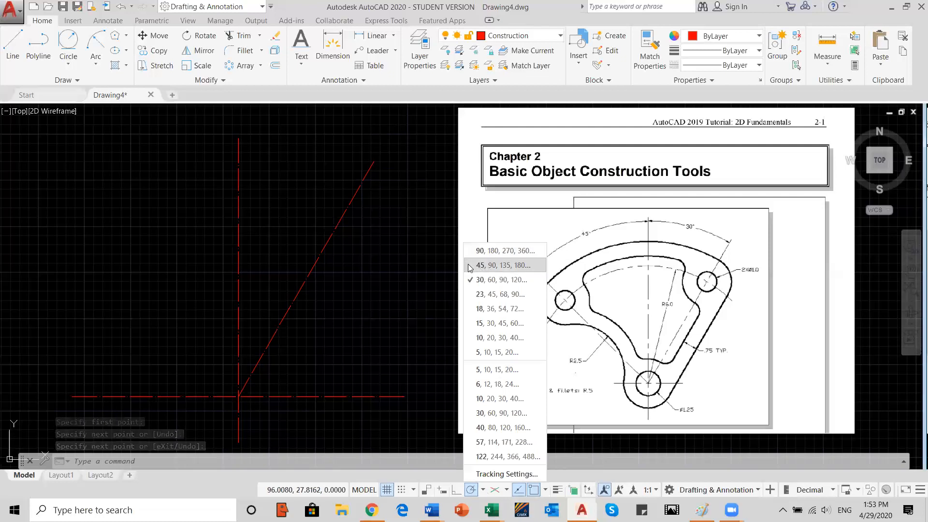
click(473, 265)
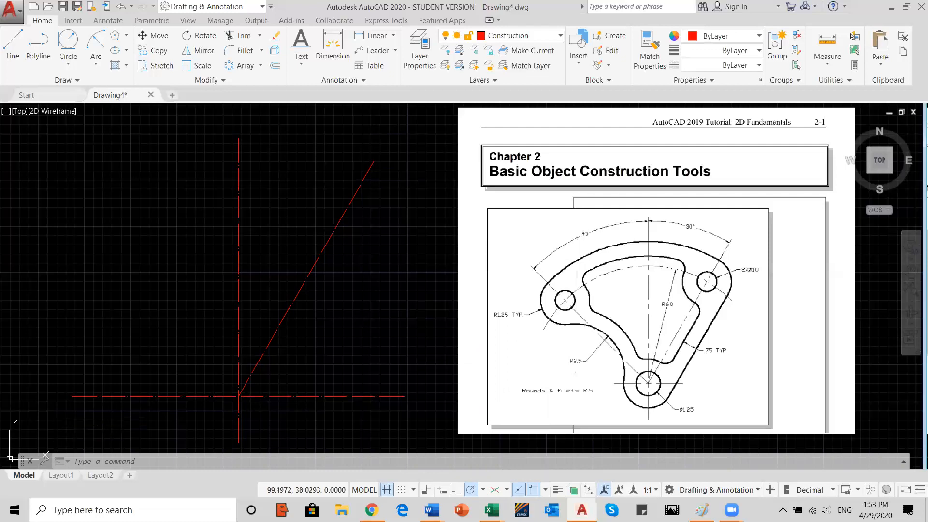
click(12, 46)
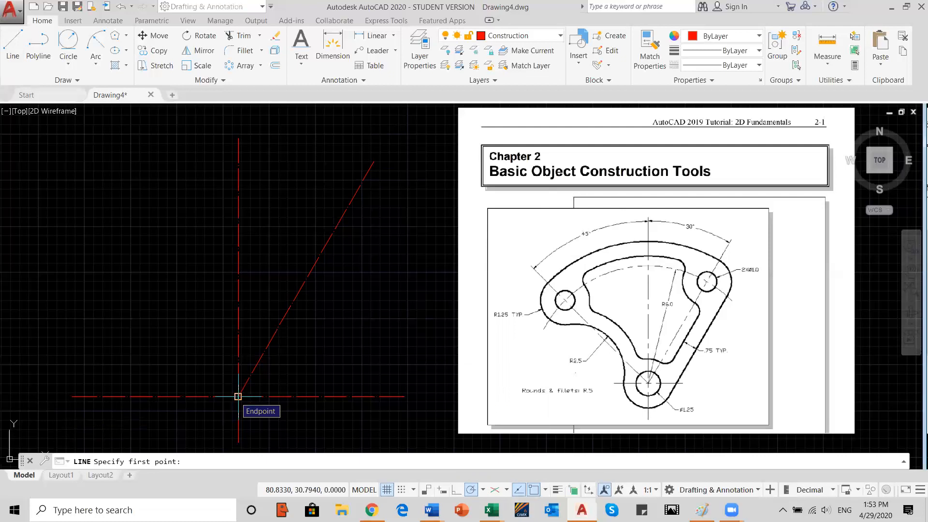
click(546, 490)
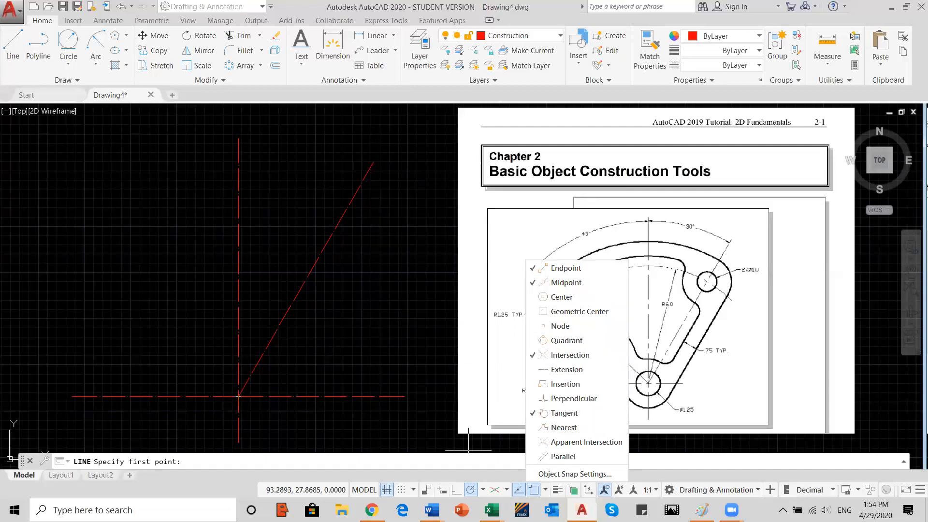
click(468, 449)
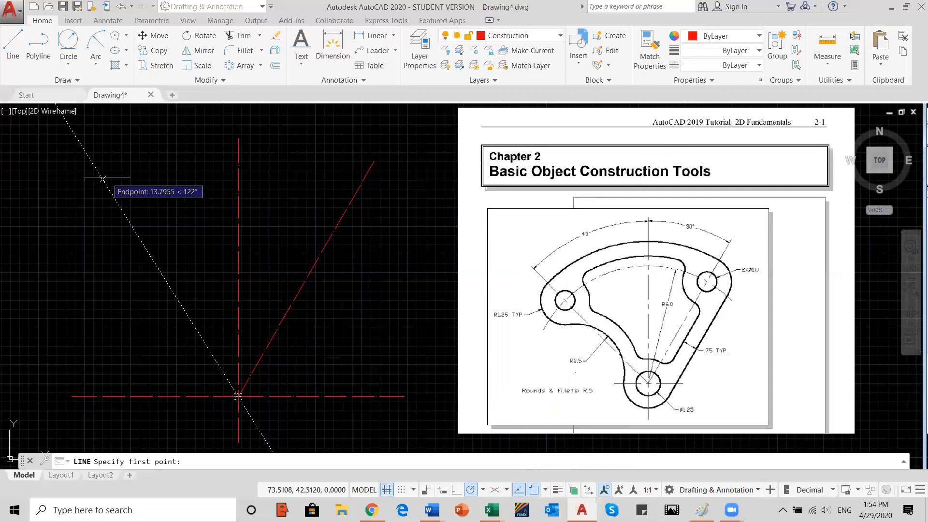
click(102, 177)
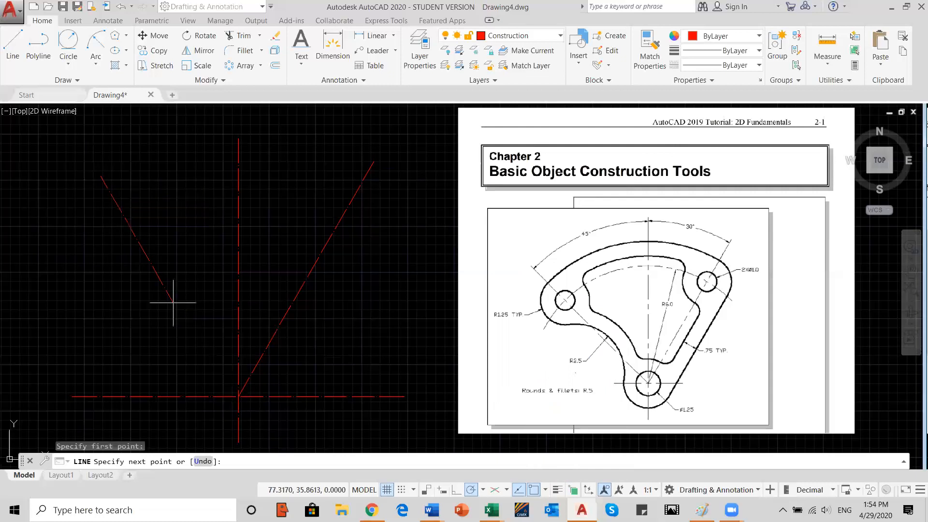
key(Escape)
key(Return)
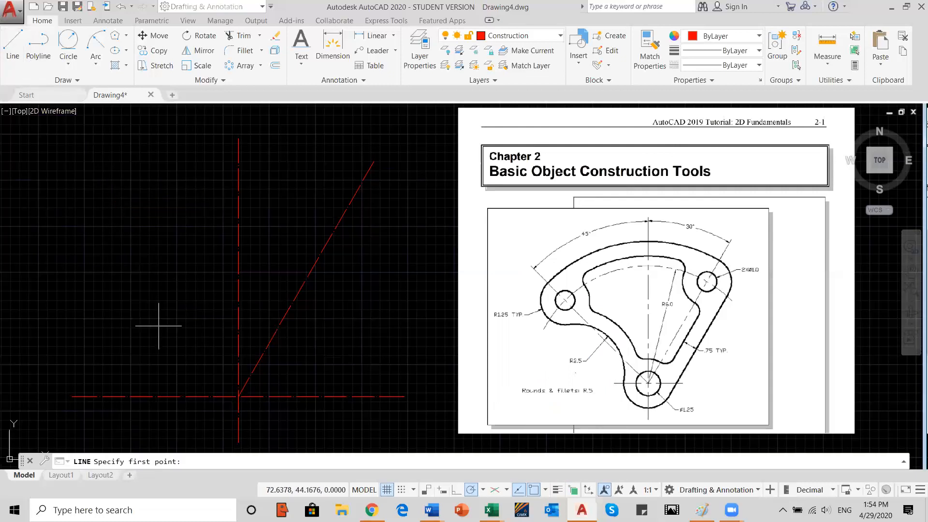
click(239, 397)
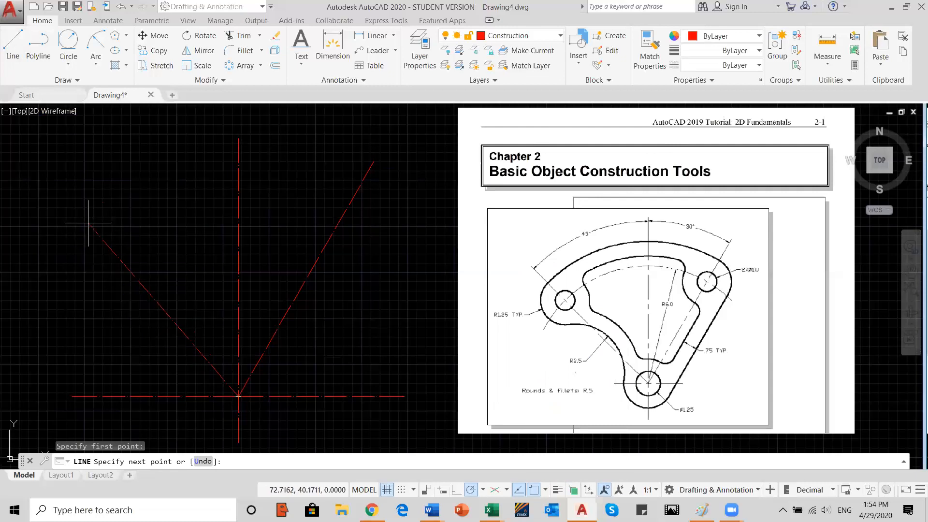
key(Escape)
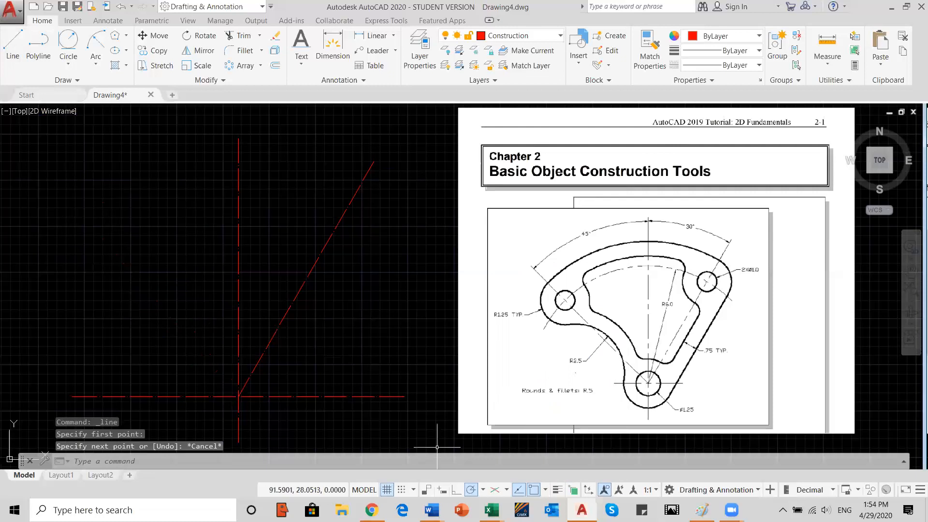
Switch polar tracking off and on again, and set its angle increment to 45 degrees.
click(470, 491)
click(474, 490)
click(483, 491)
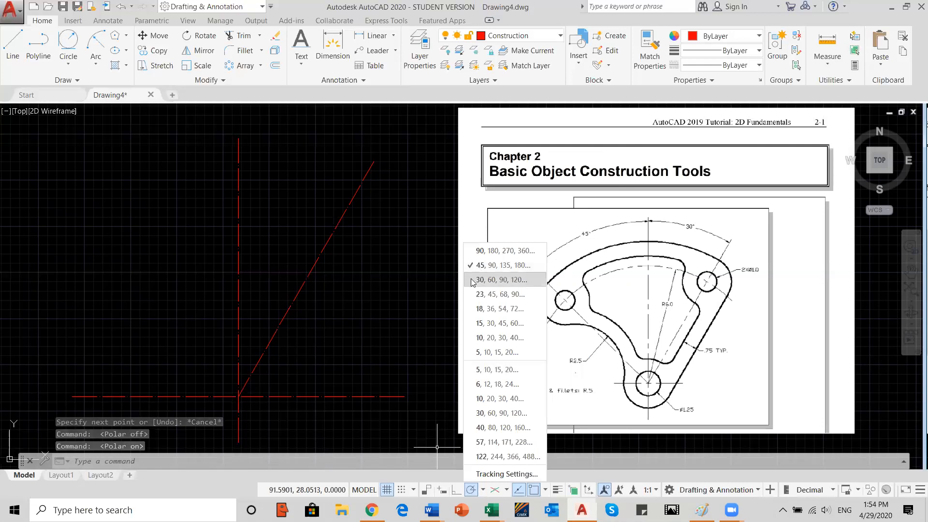
click(473, 278)
click(483, 490)
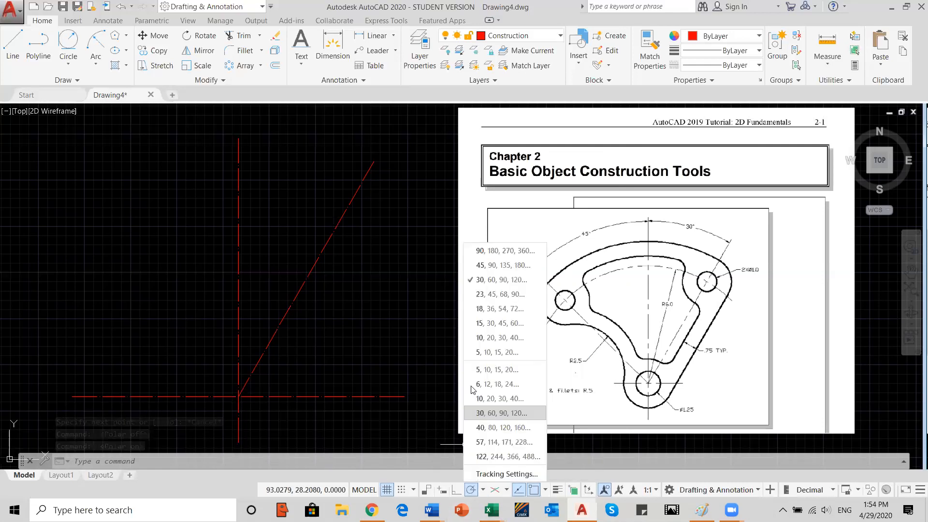
click(476, 262)
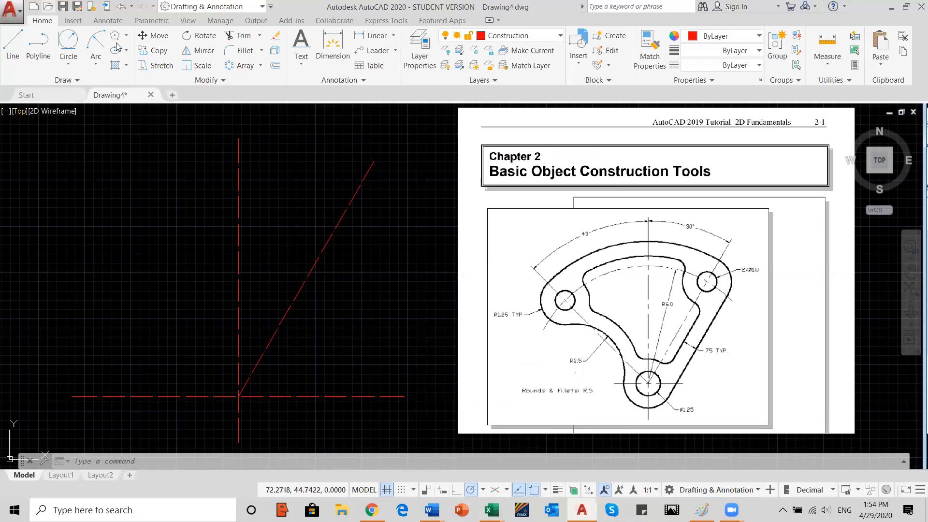
Try a slanted construction line from the centerline intersection up to the left, and erase it.
click(14, 47)
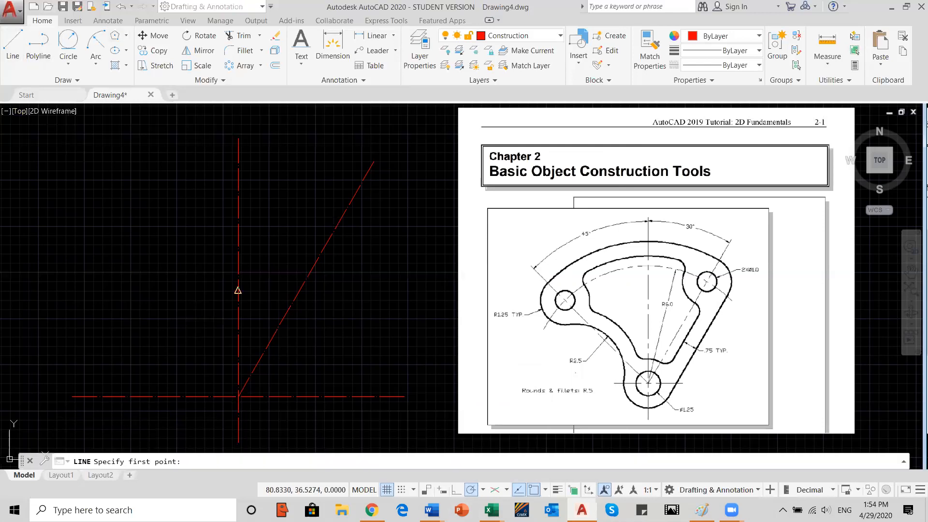
click(238, 397)
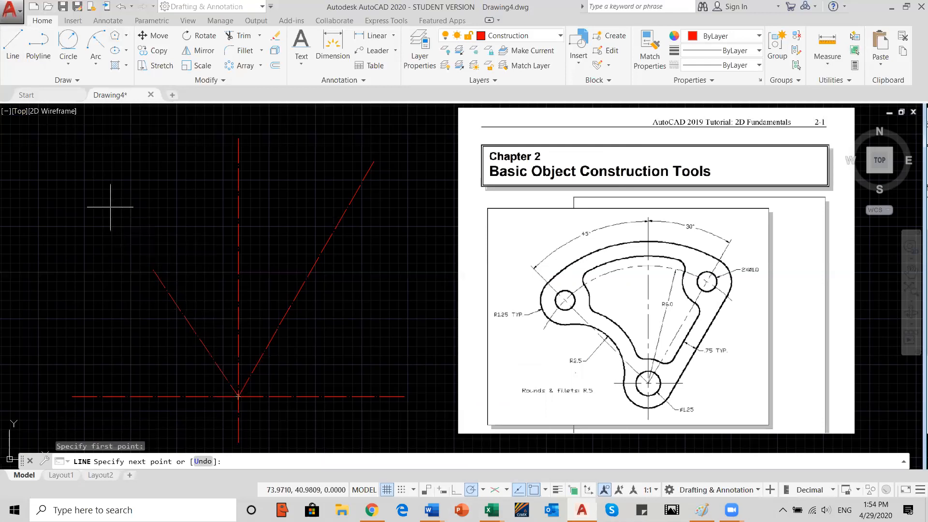
click(105, 183)
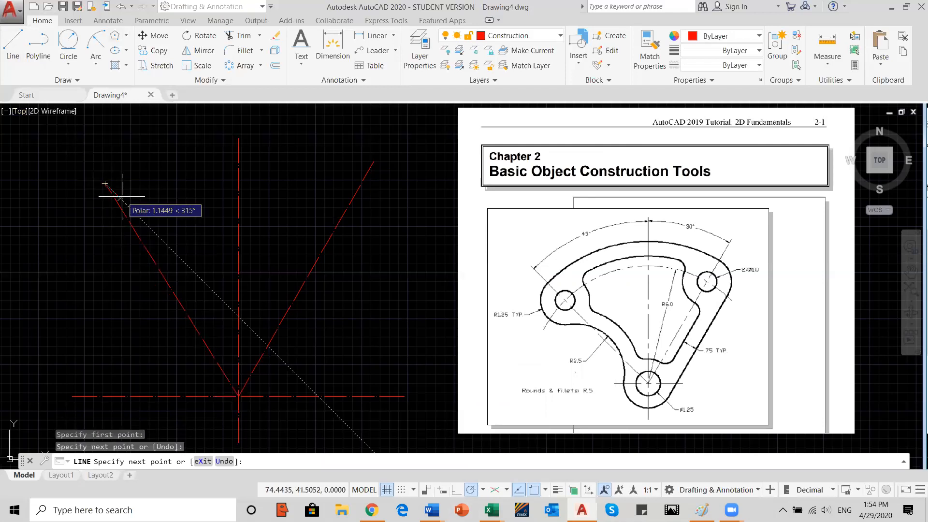
key(Return)
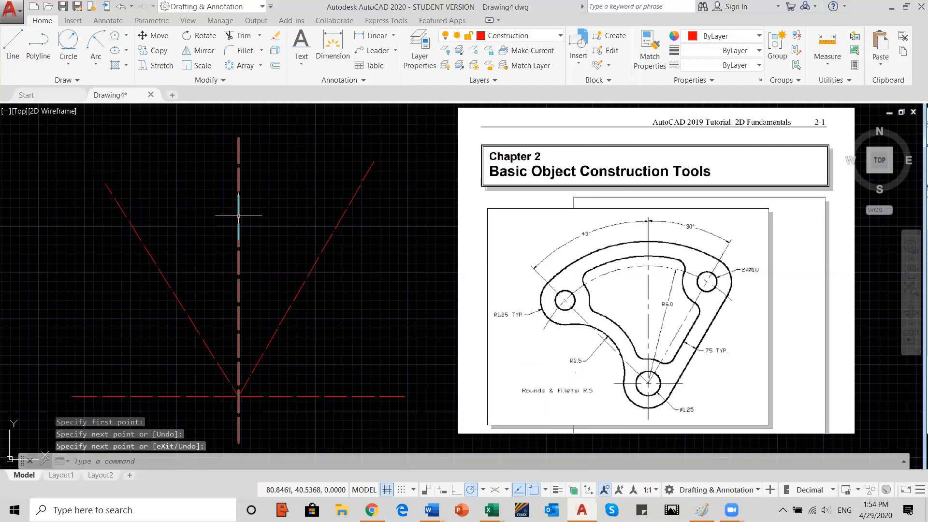
click(165, 281)
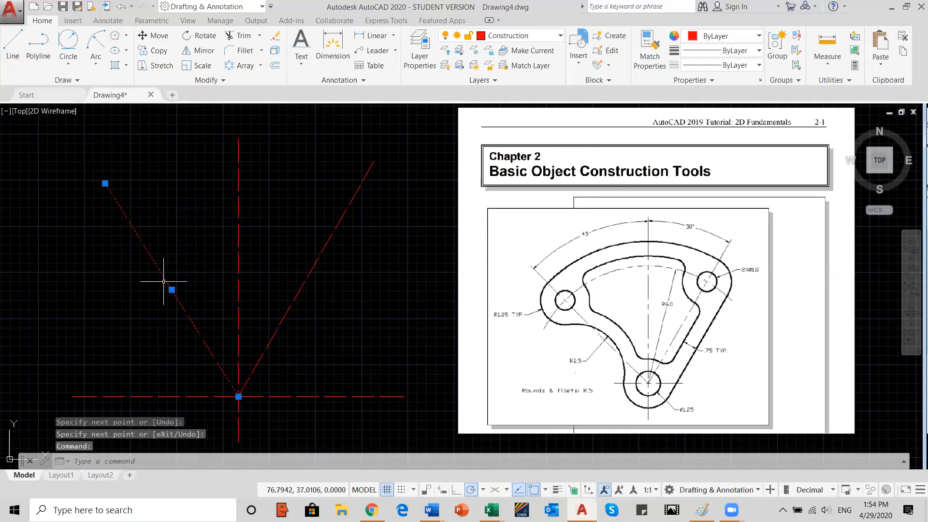
key(Delete)
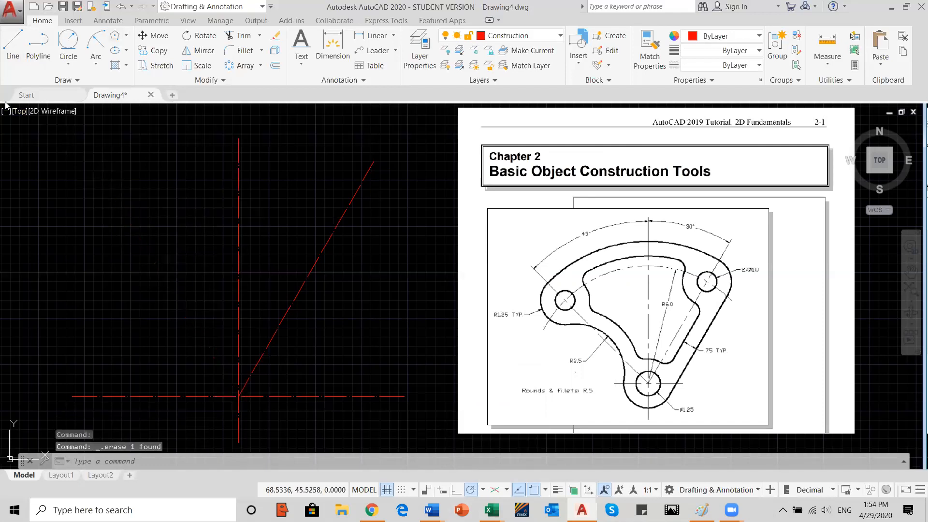
Draw a construction line about 13 units long from the centerline intersection up to the left, 45° from the vertical centerline.
click(13, 44)
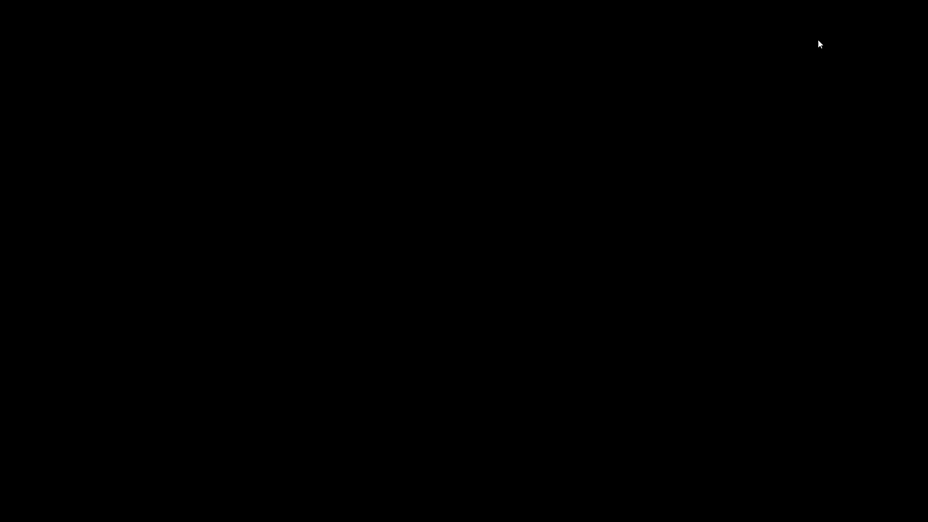
click(238, 397)
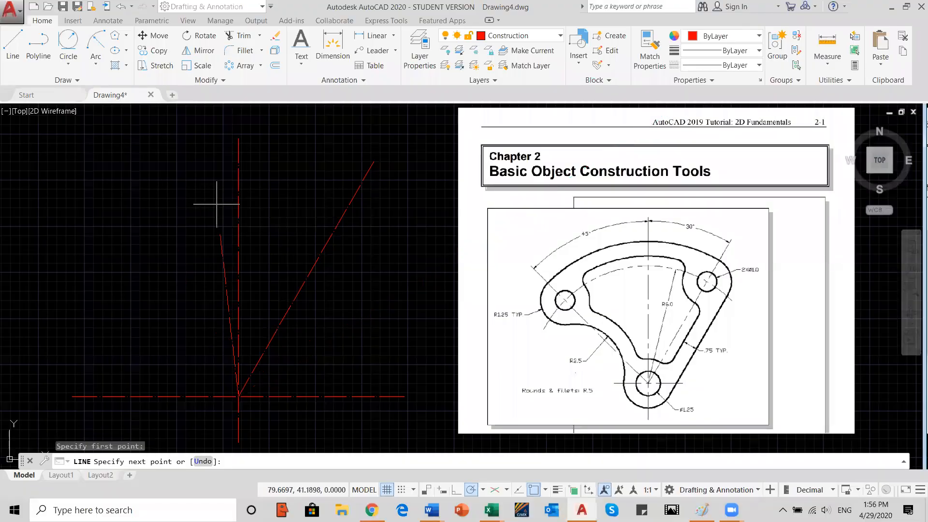
click(66, 223)
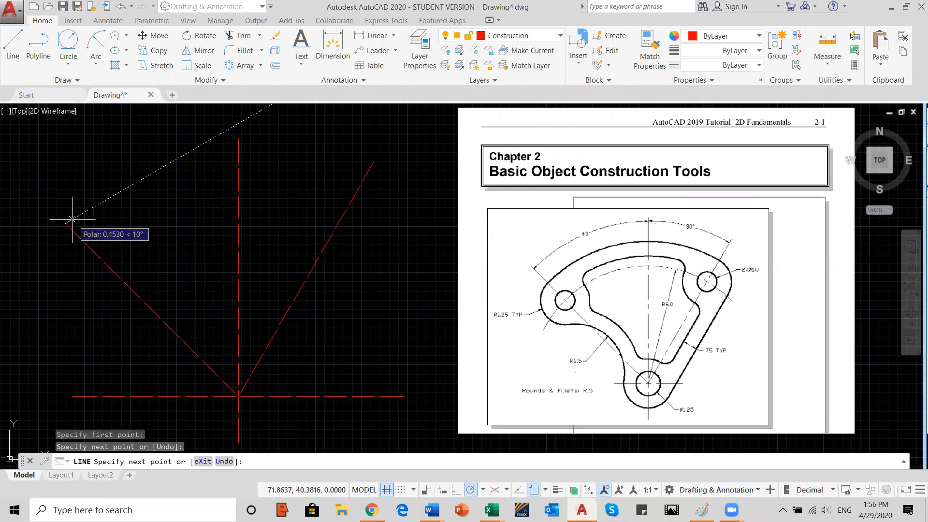
key(Return)
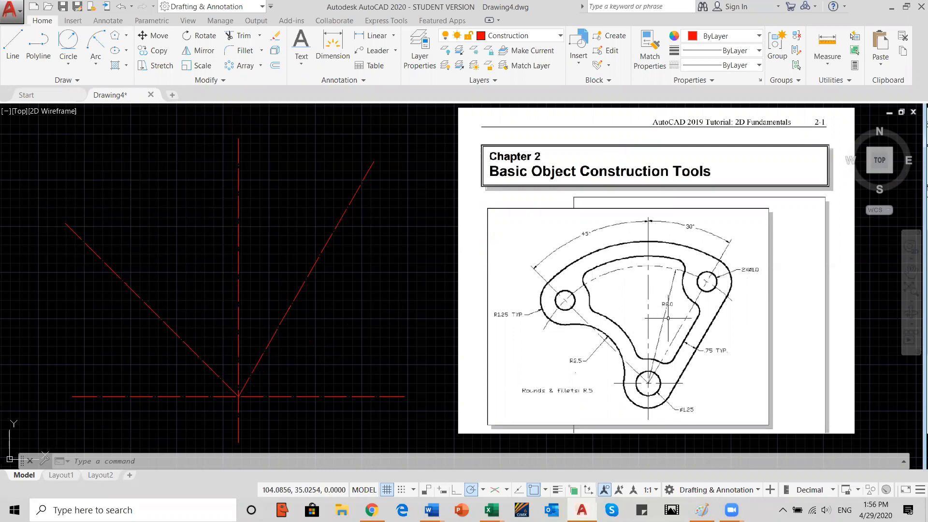
Draw a construction circle of radius 6 centered on the centerline intersection.
click(66, 63)
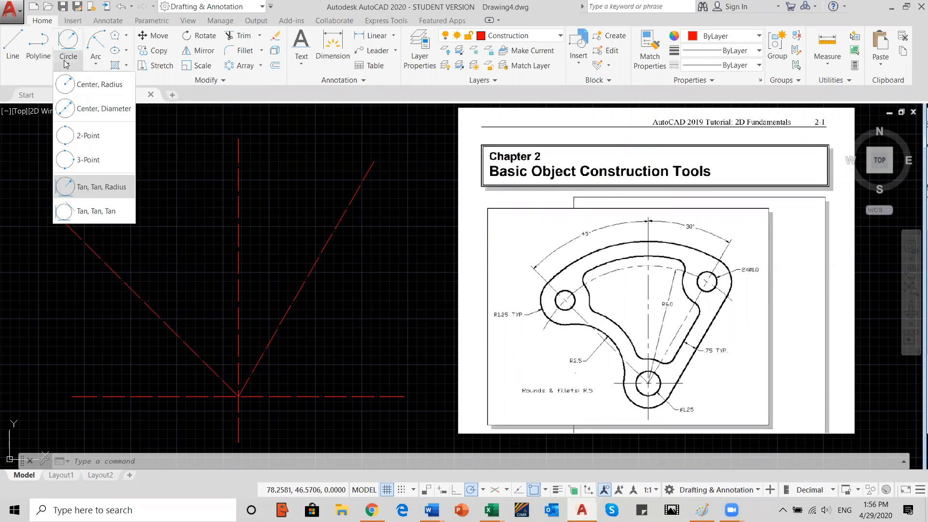
click(94, 87)
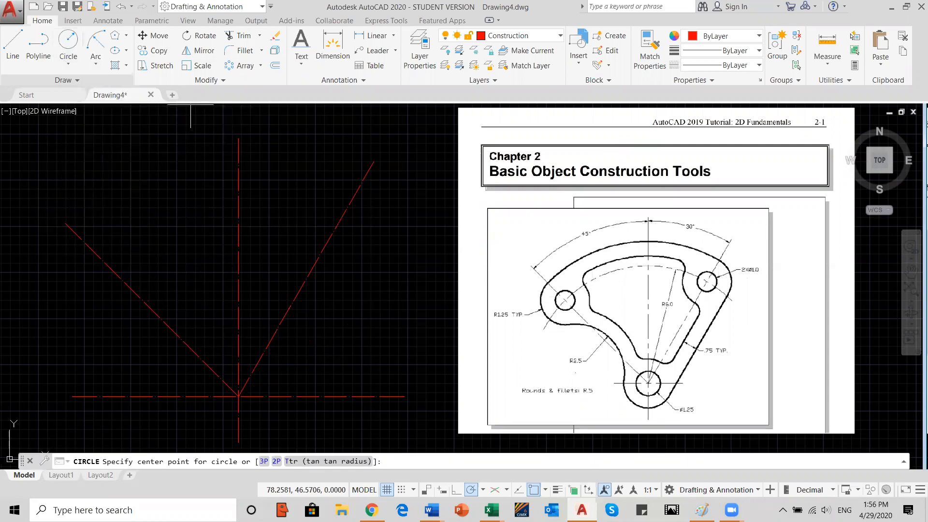
click(238, 396)
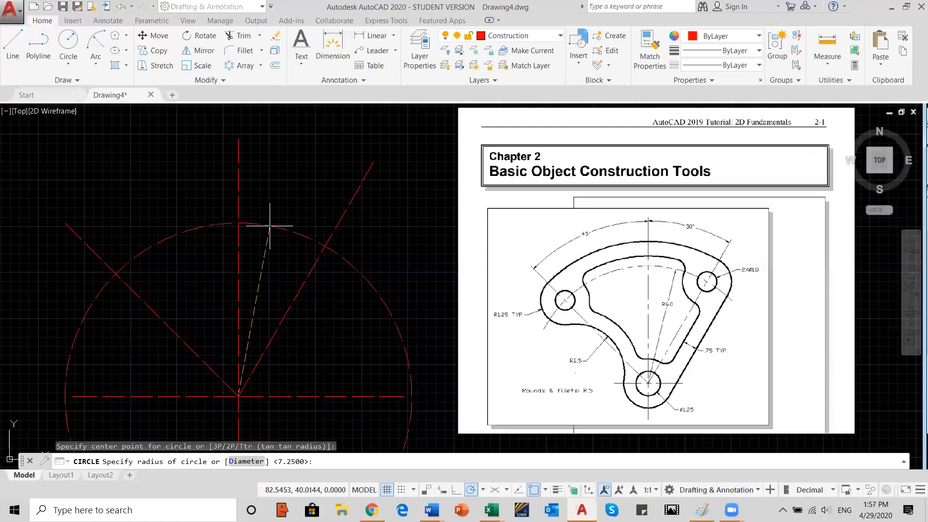
text(6)
key(Return)
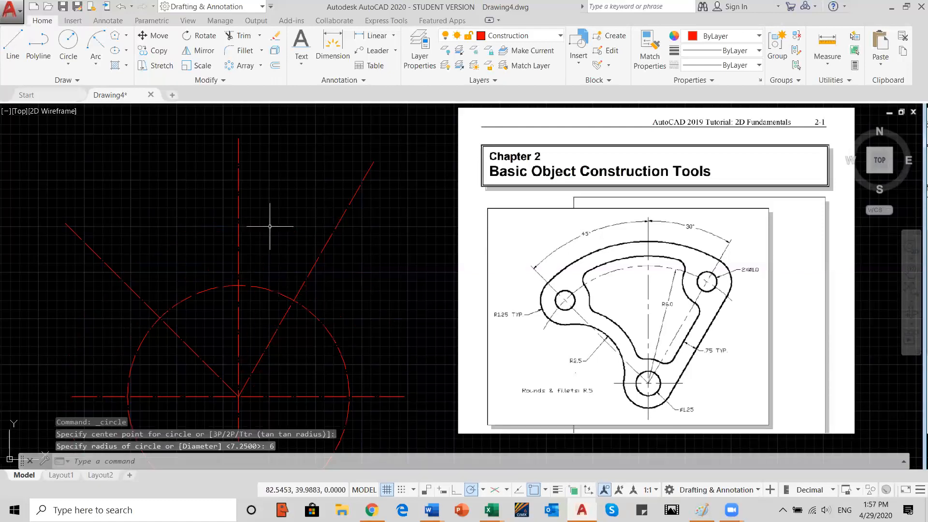
Trim the R6 construction circle below the horizontal centerline, using all objects as cutting edges.
mouse_move(279, 349)
middle_down()
mouse_move(287, 275)
mouse_move(303, 311)
mouse_move(319, 296)
middle_up()
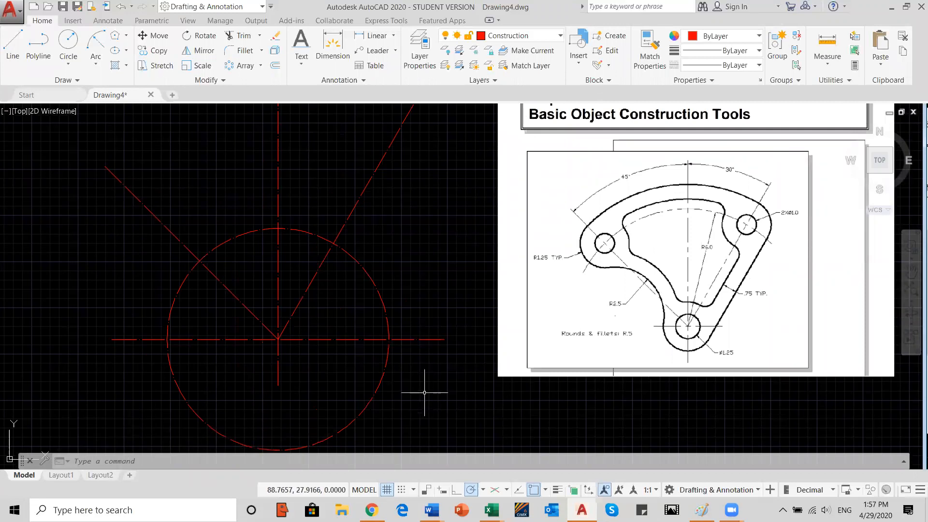
text(tr)
key(Return)
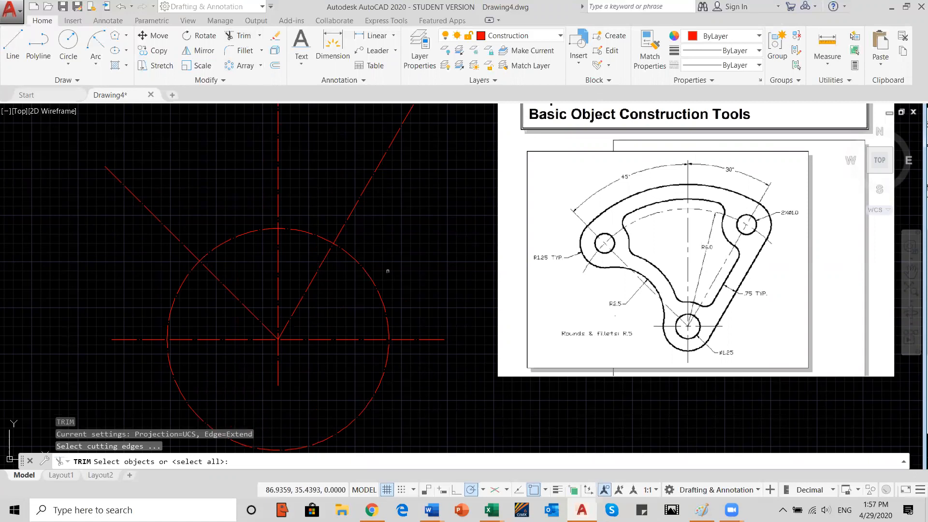
key(Return)
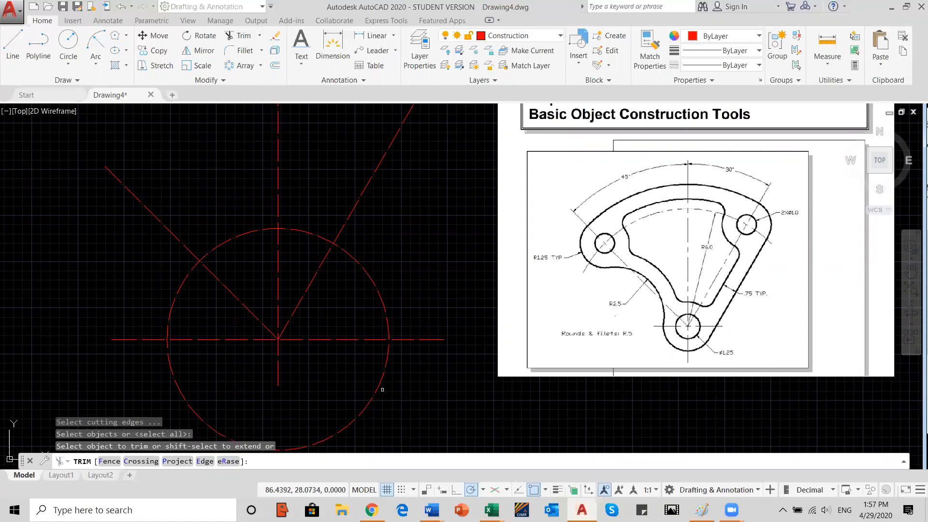
click(376, 390)
click(340, 433)
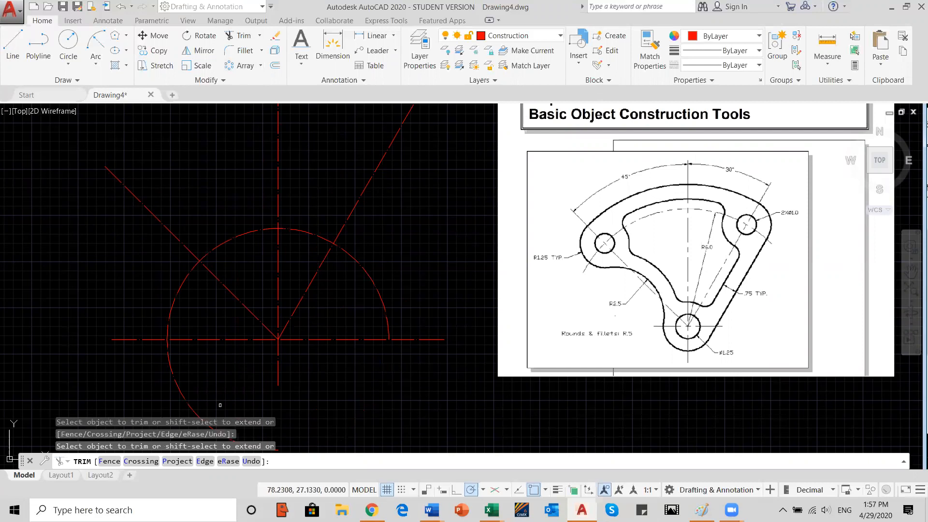
Trim the ends of the slanted, vertical and horizontal construction lines that extend beyond the R6 arc.
click(360, 196)
click(166, 229)
click(438, 340)
click(414, 386)
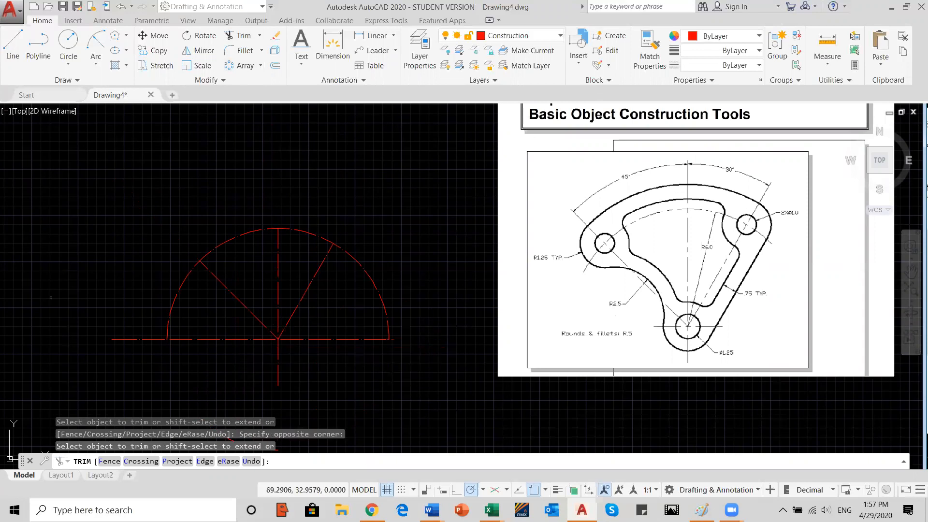
click(136, 317)
click(116, 352)
key(Return)
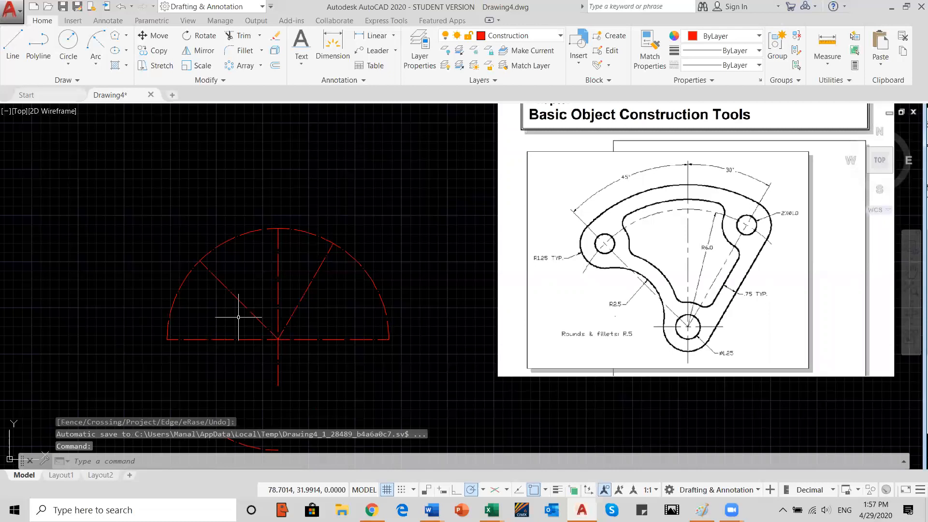
Make layer 0 the current layer.
scroll(296, 327, up, 2)
scroll(456, 338, down, 2)
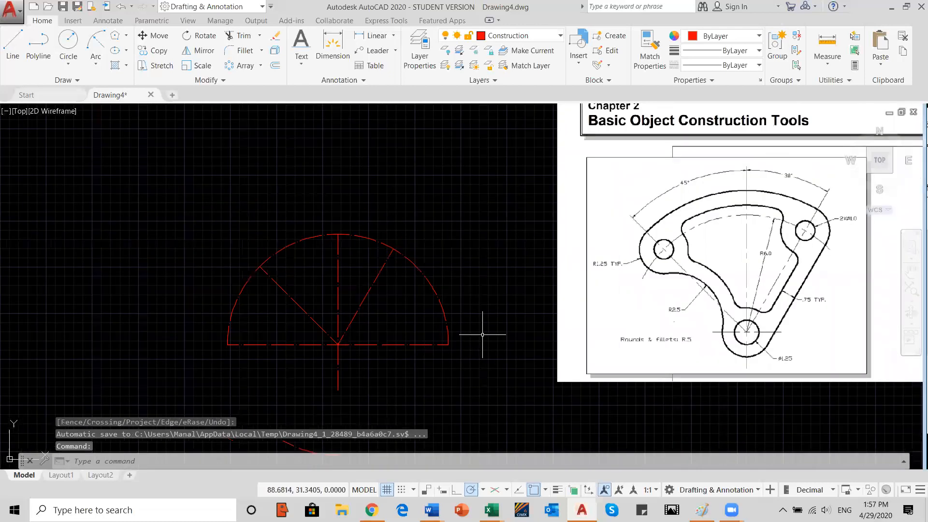
middle_drag(483, 335, 445, 346)
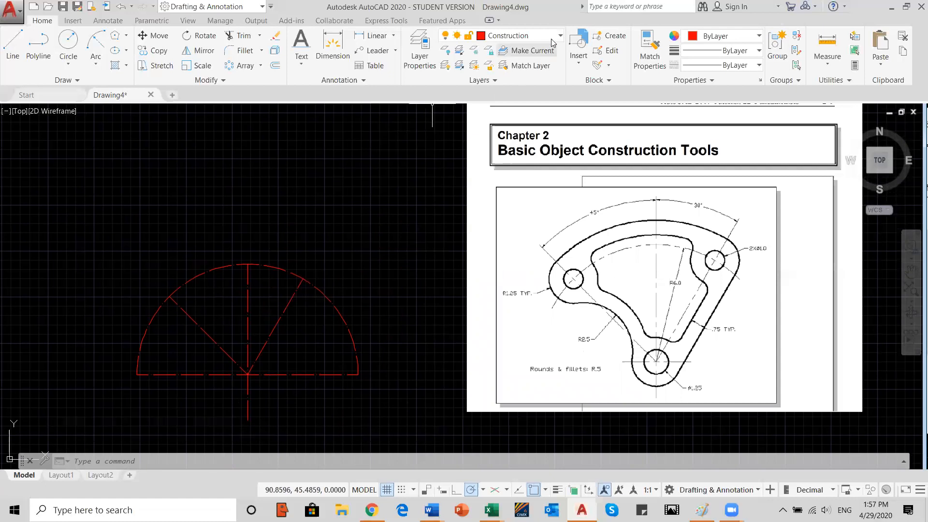
click(513, 36)
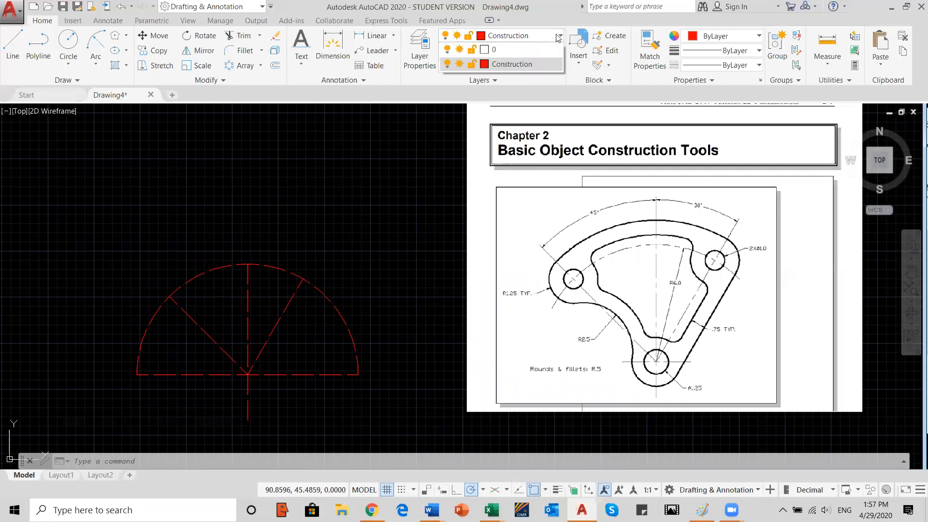
click(511, 50)
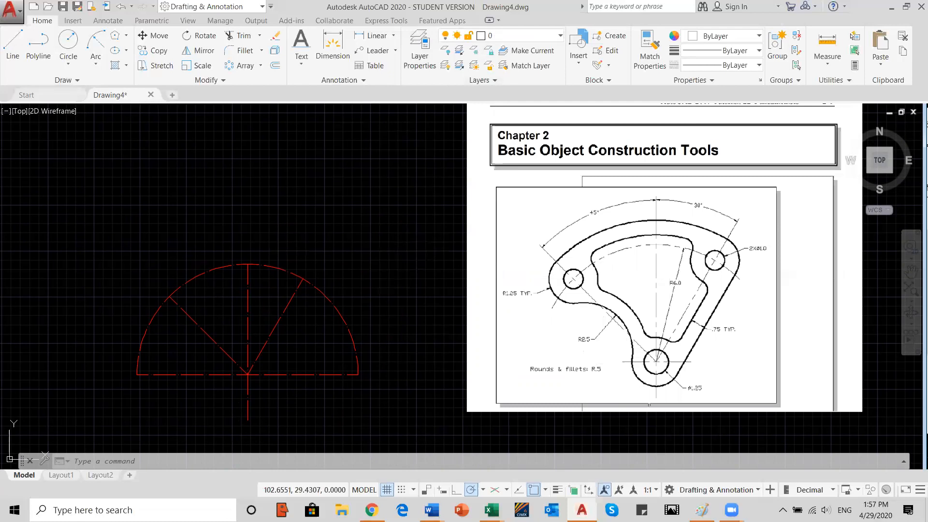
Draw a circle of diameter 1.25 centered on the centerline intersection.
scroll(698, 386, up, 2)
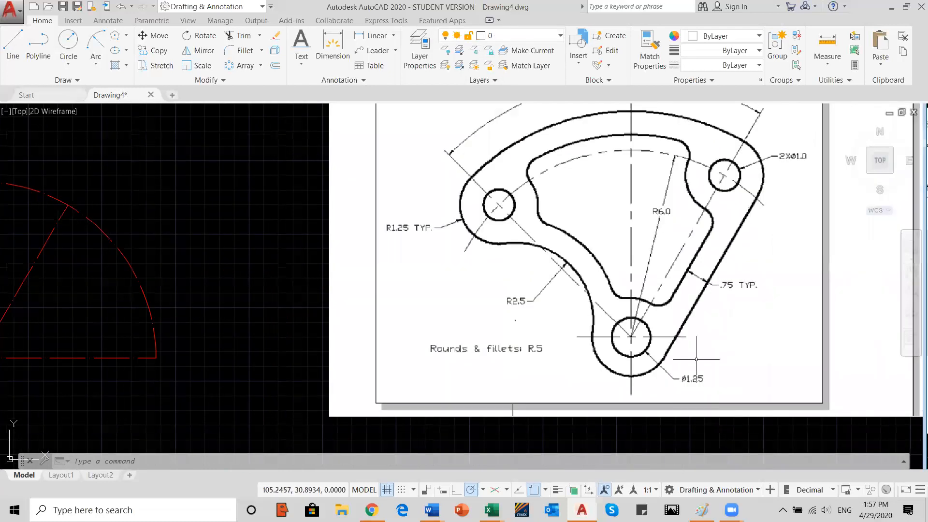
scroll(723, 396, up, 2)
scroll(670, 388, down, 2)
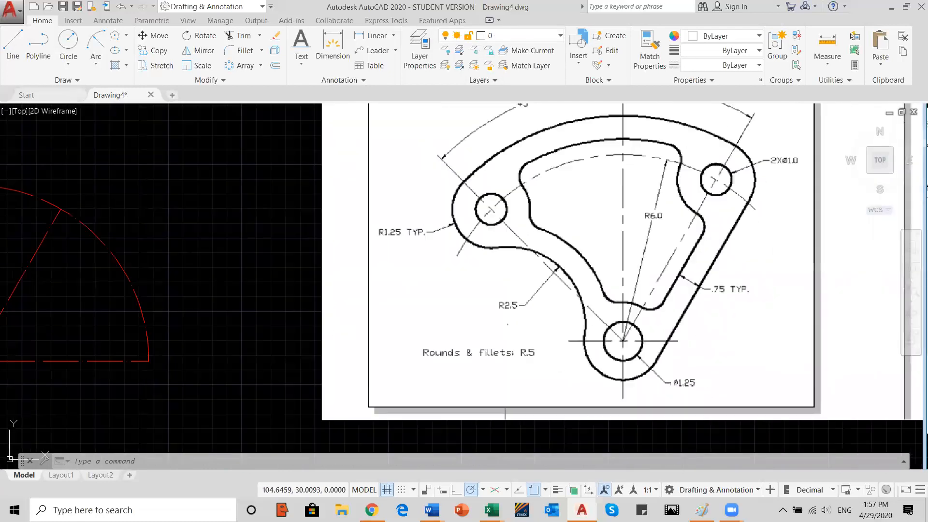
scroll(662, 387, down, 2)
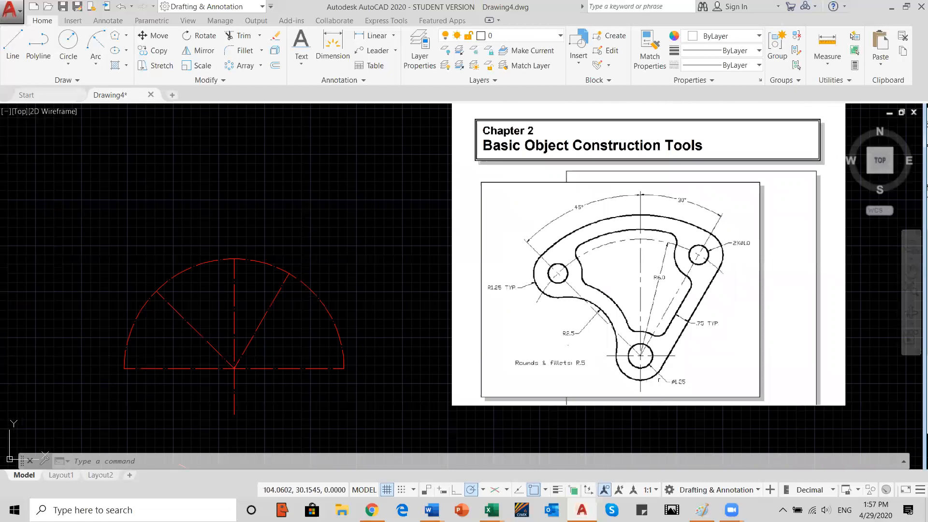
click(68, 65)
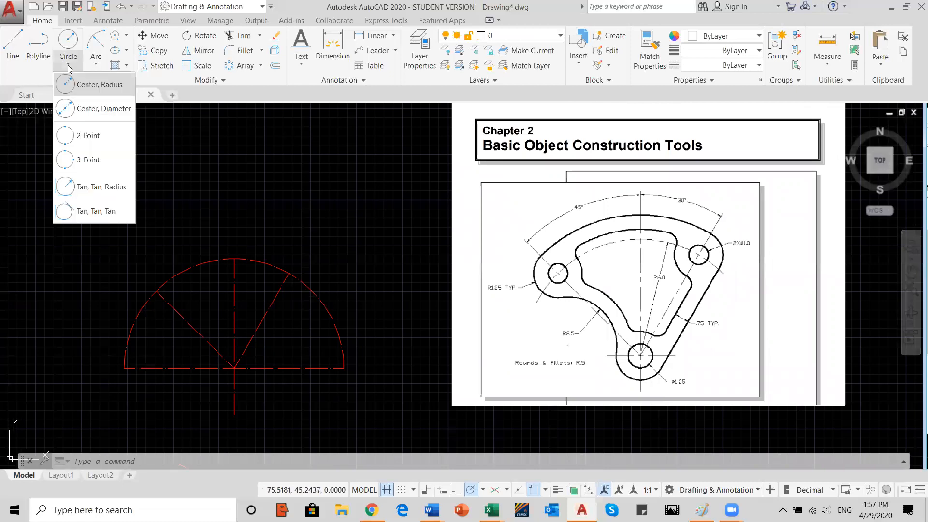
click(92, 109)
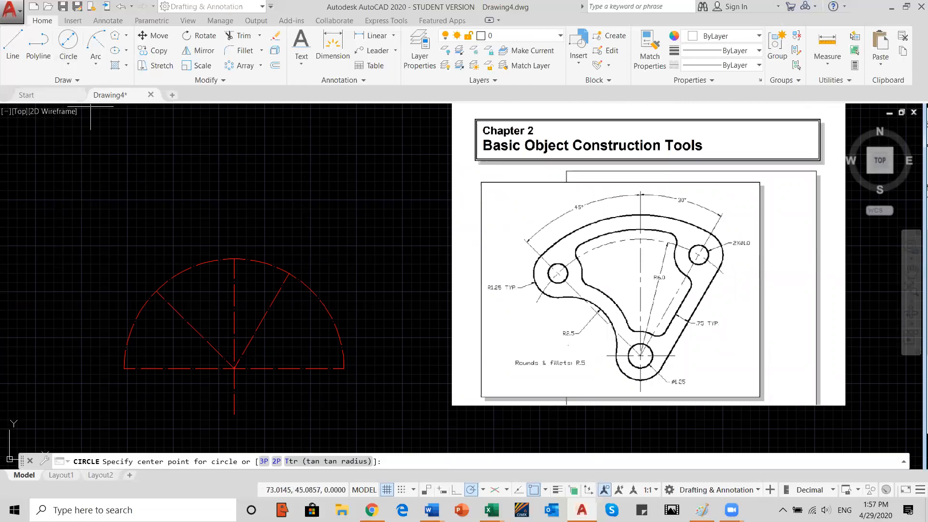
click(234, 369)
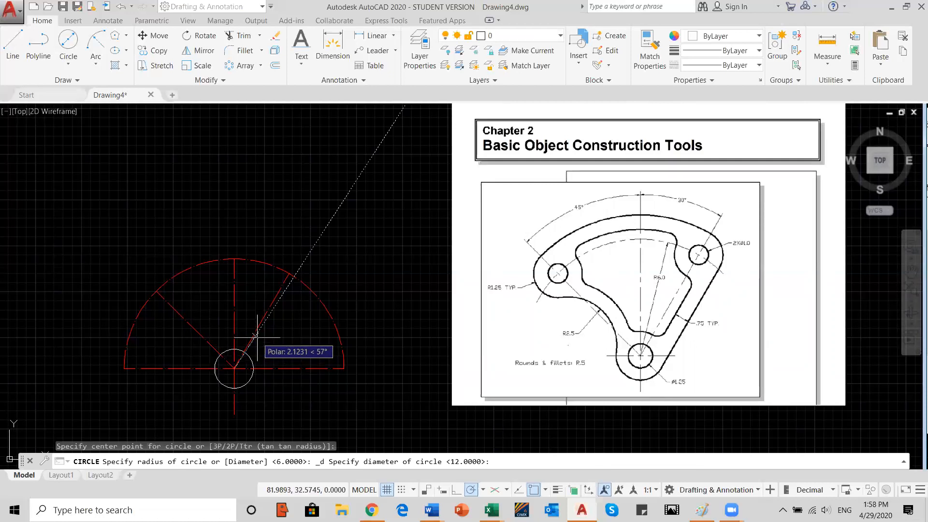
text(1.25)
key(Return)
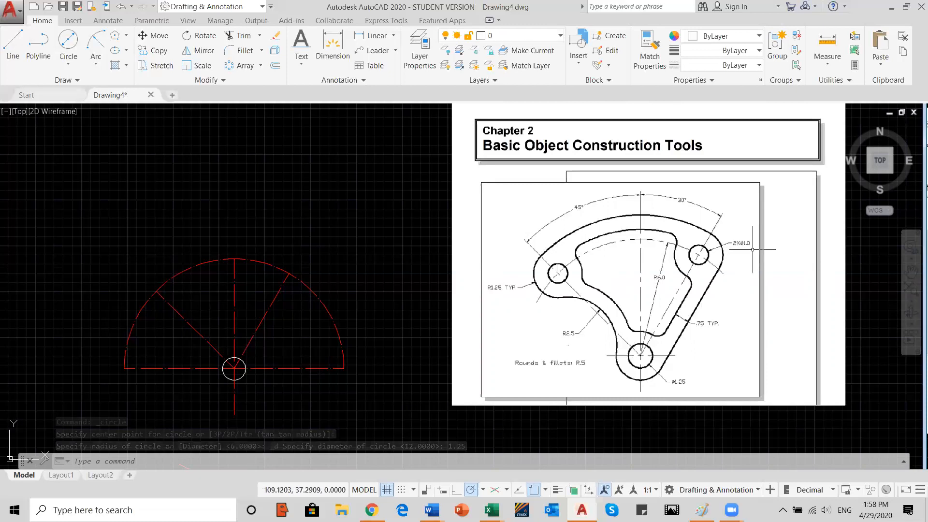
Draw a circle of diameter 1 where the 30° construction line meets the R6 arc.
click(70, 67)
click(95, 110)
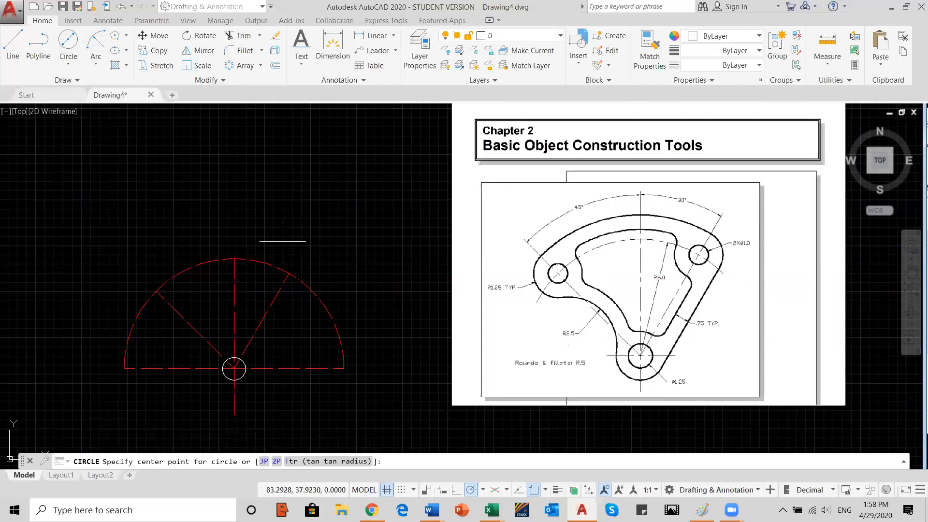
click(288, 273)
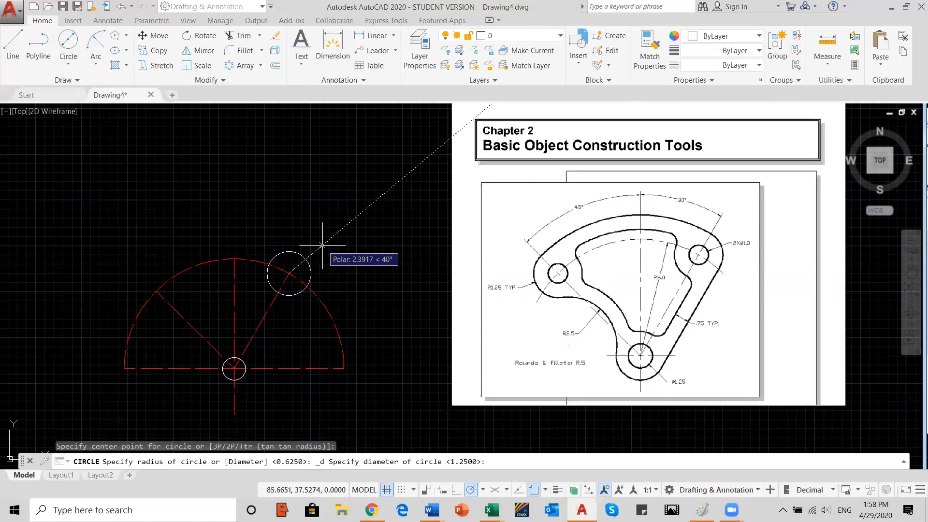
key(Return)
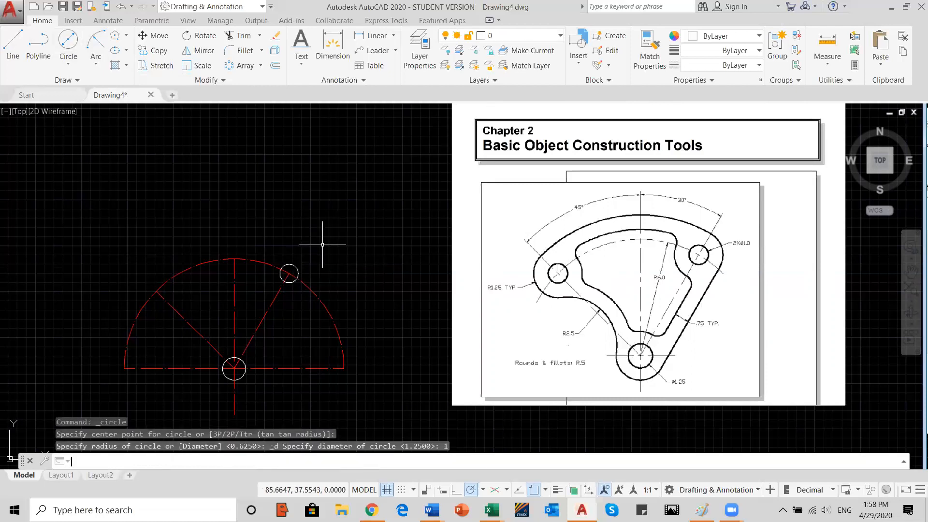
Copy the diameter 1 circle from its center to the intersection of the 45° construction line and the R6 arc.
click(155, 52)
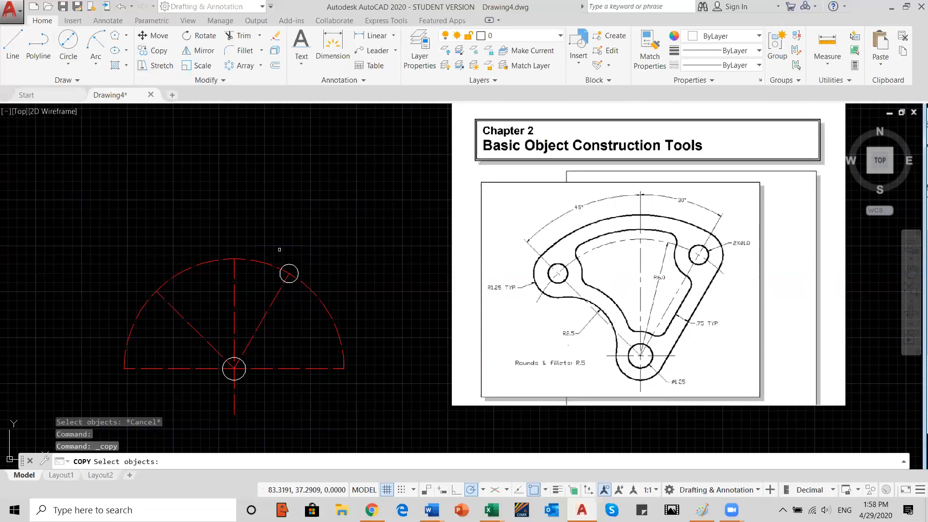
click(290, 264)
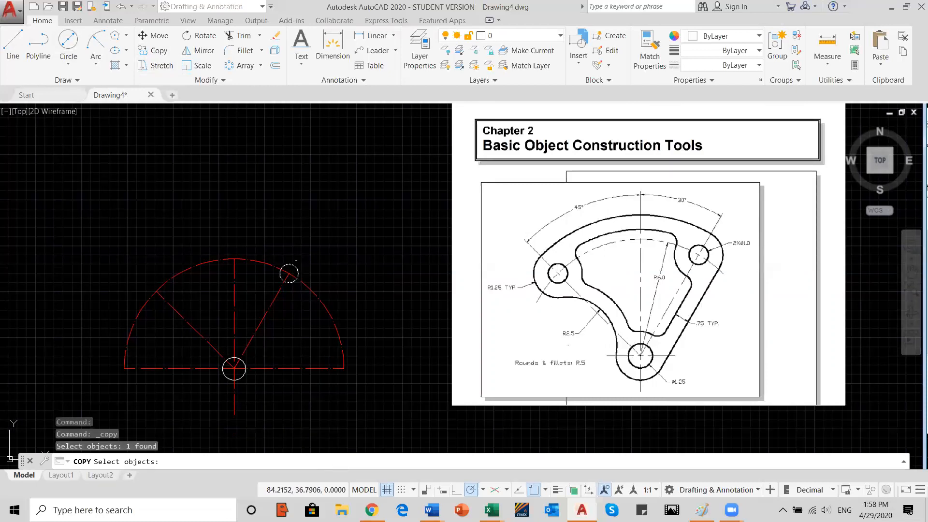
key(Return)
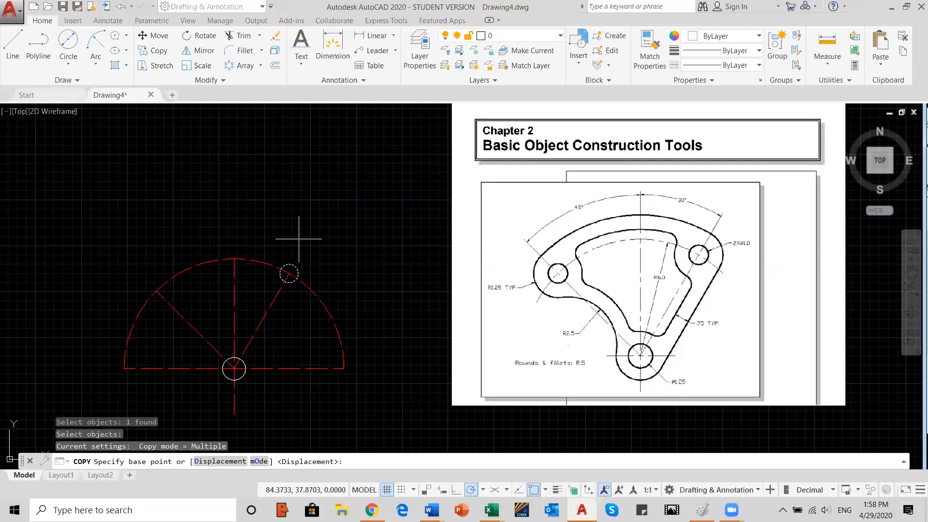
click(289, 273)
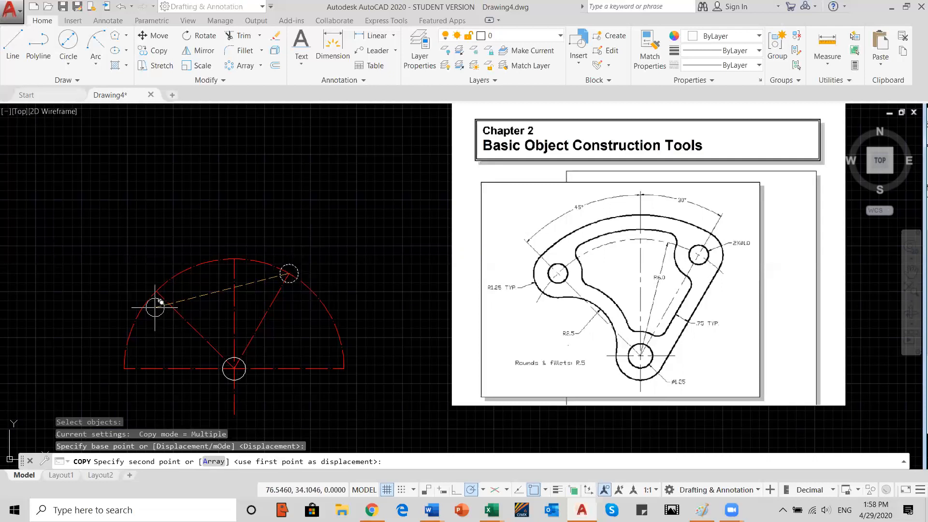
click(157, 290)
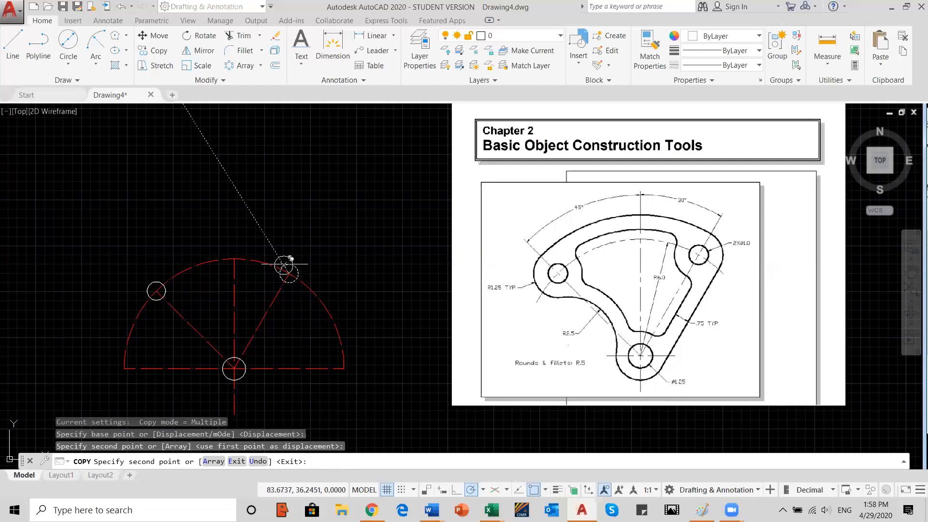
key(Escape)
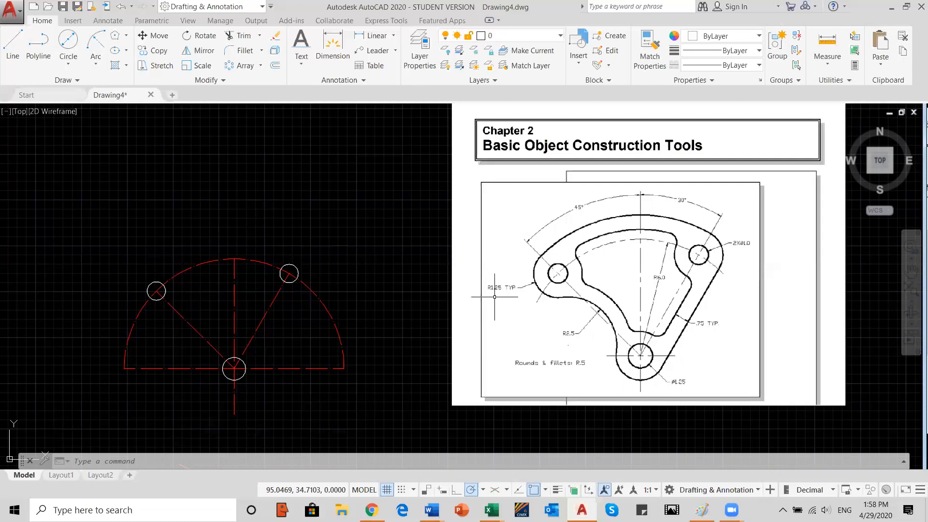
Draw a circle of radius 1.25 concentric with the hole on the 45° construction line.
click(69, 68)
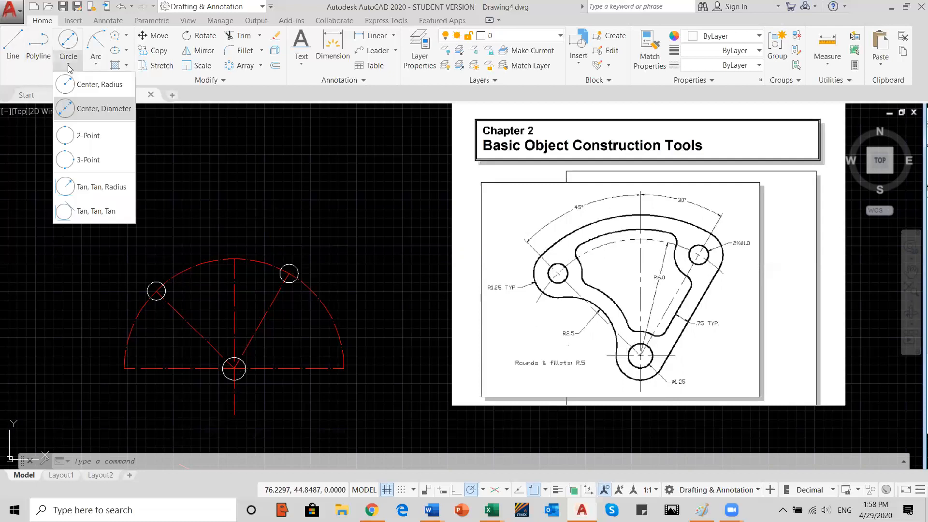
click(85, 84)
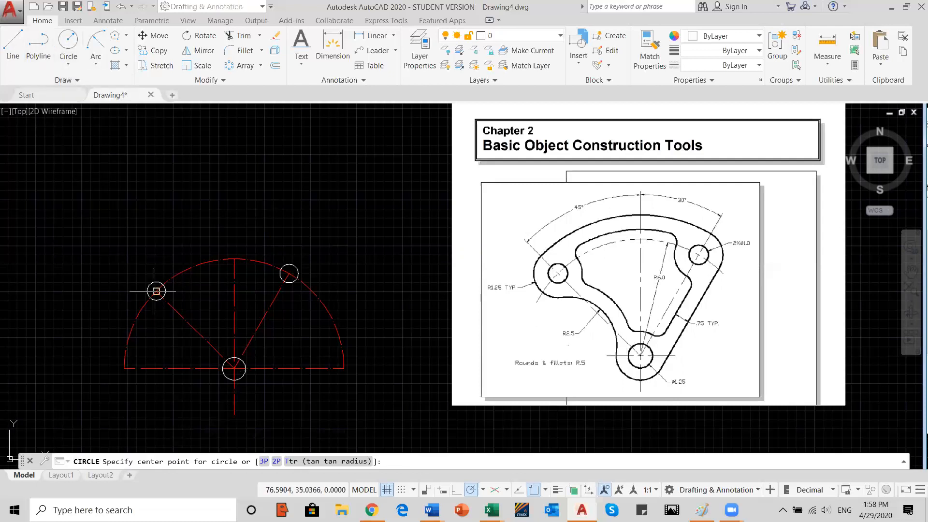
scroll(156, 291, up, 4)
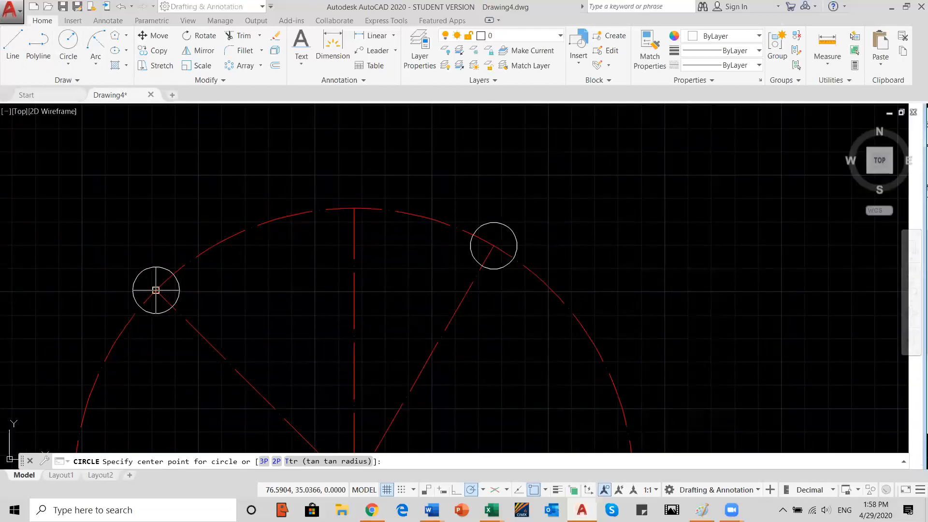
click(155, 290)
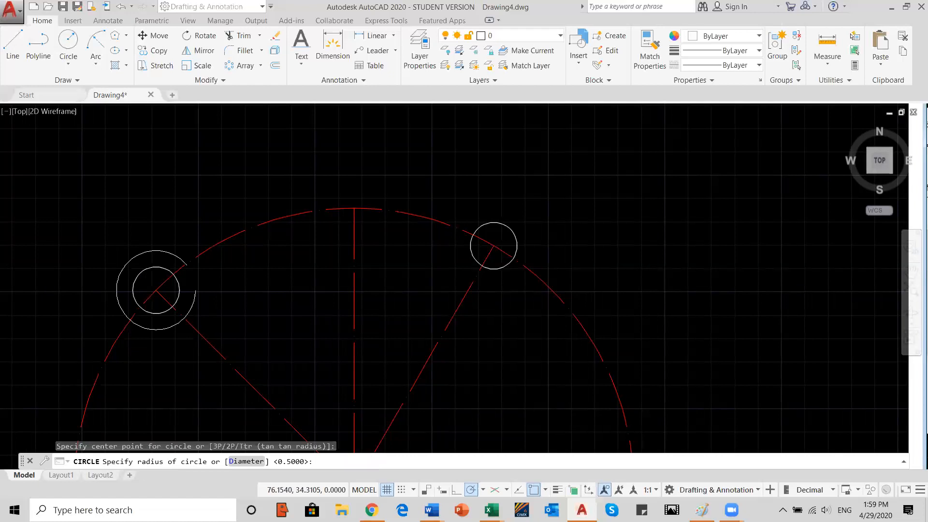
scroll(144, 334, down, 2)
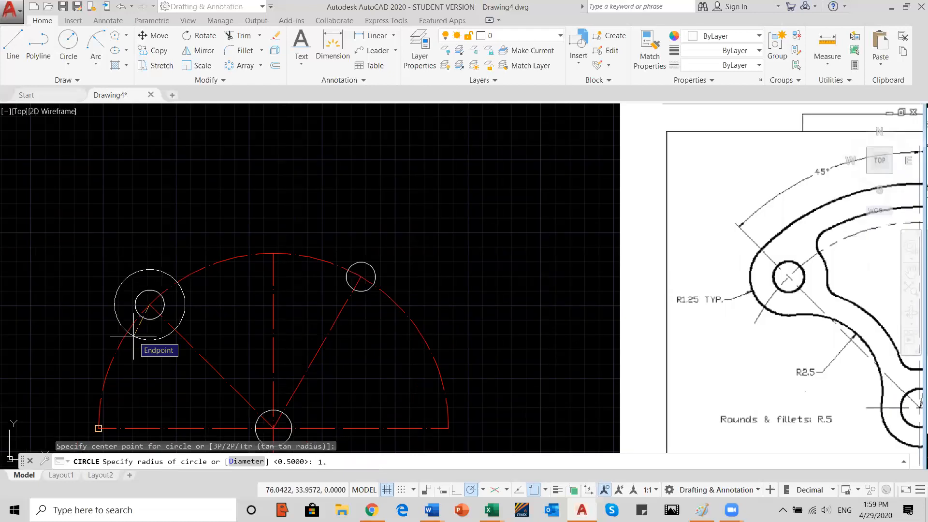
key(Return)
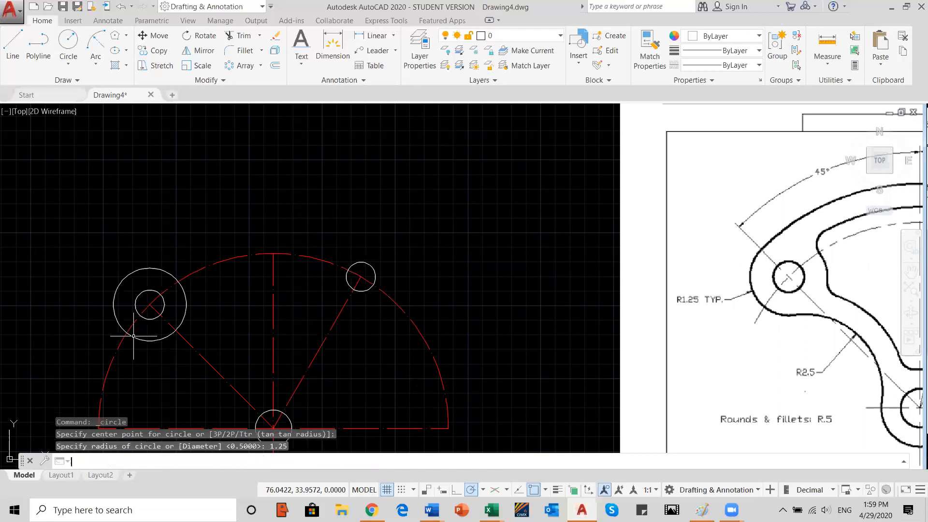
Copy the R1.25 circle from its center to the centers of the hole on the 30° line and the 1.25 diameter hole.
scroll(283, 320, down, 2)
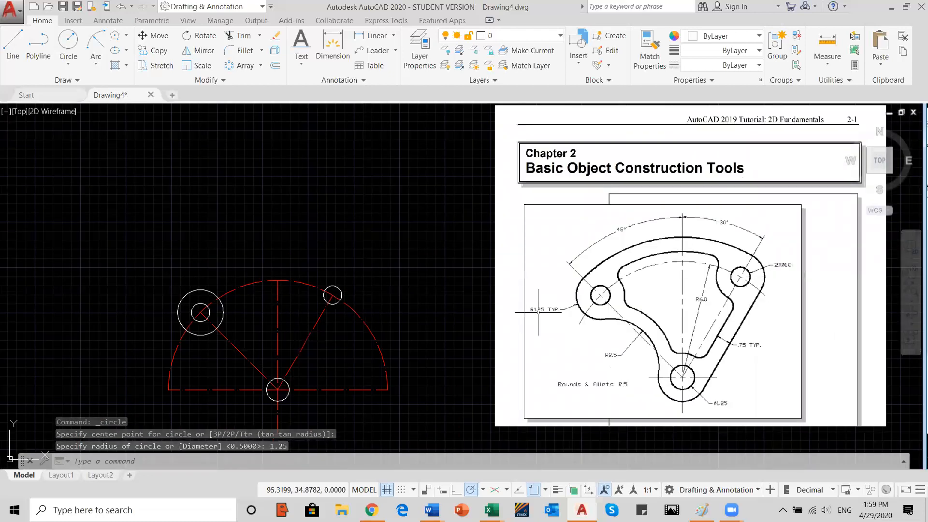
click(152, 54)
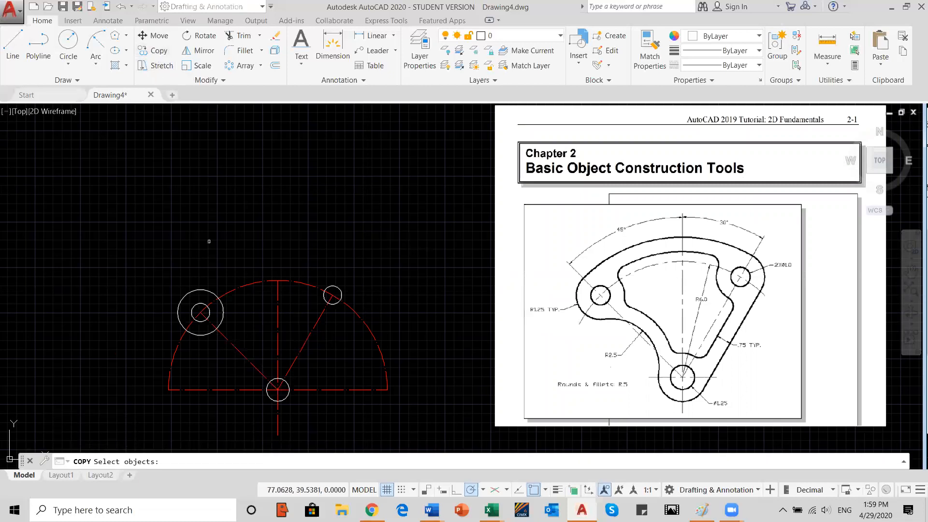
click(205, 289)
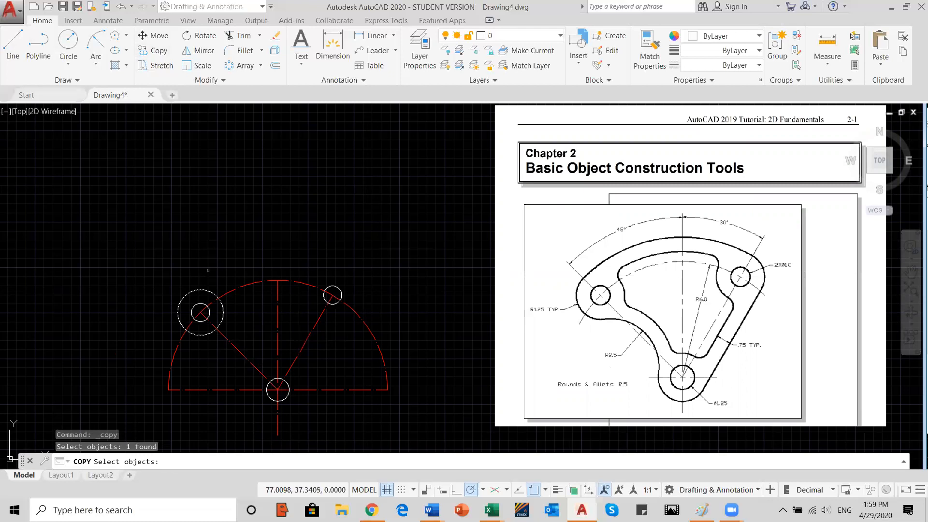
key(Return)
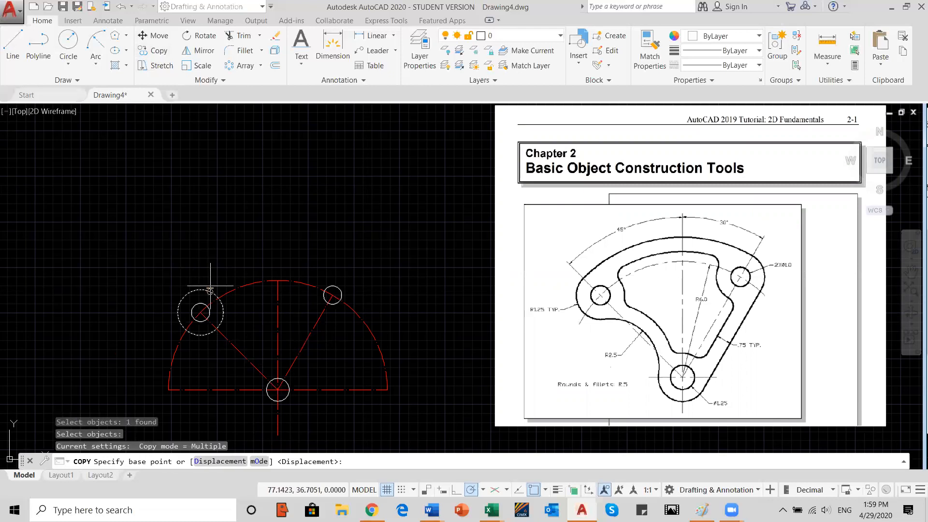
click(200, 312)
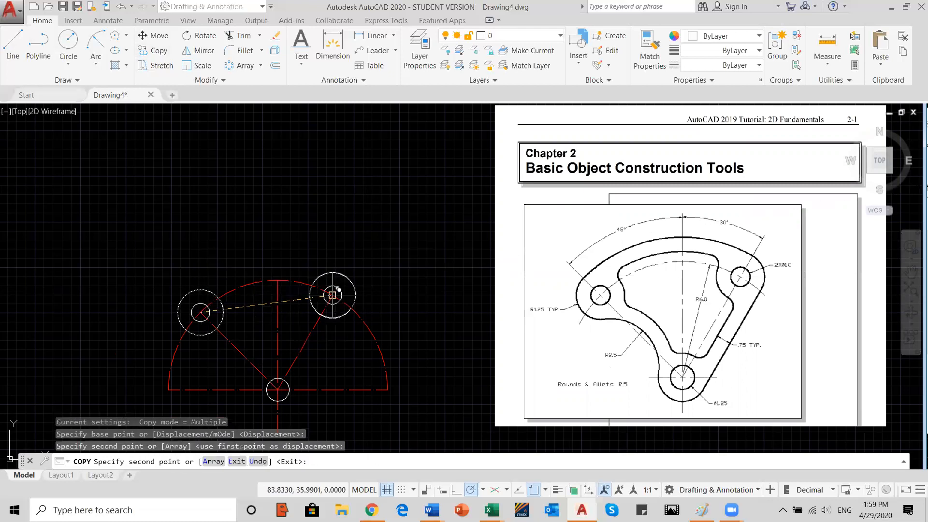
click(278, 389)
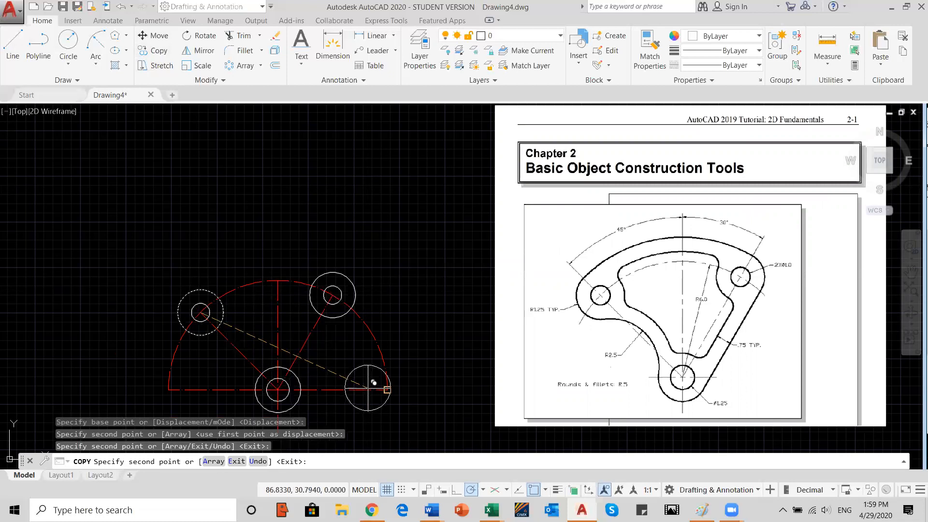
key(Escape)
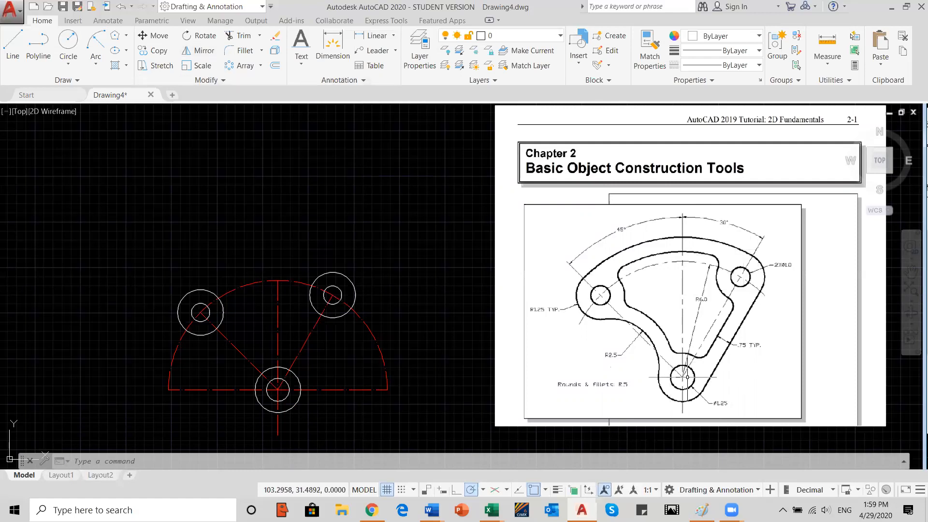
Draw a Tan, Tan, Radius circle around the two upper R1.25 circles, picking its radius from the 1.25 diameter hole's center to the 45° circle's outer edge.
click(68, 68)
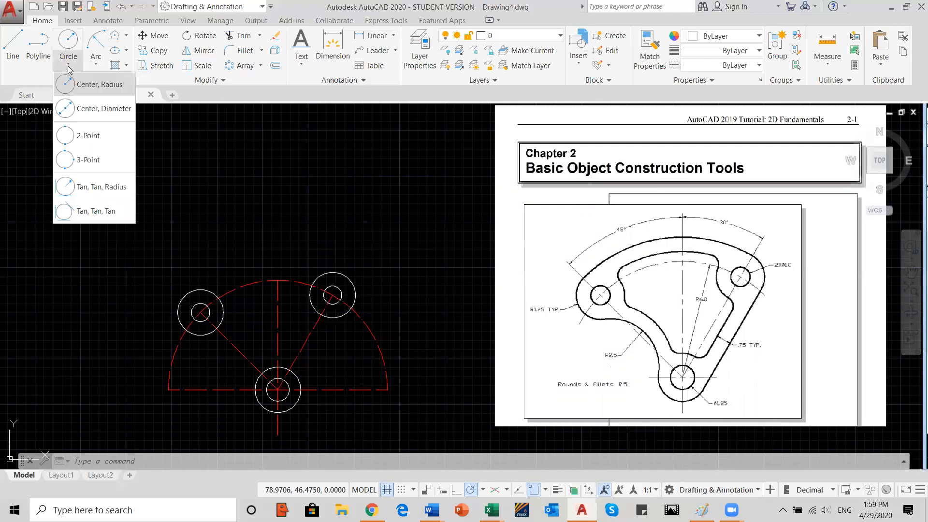
click(93, 190)
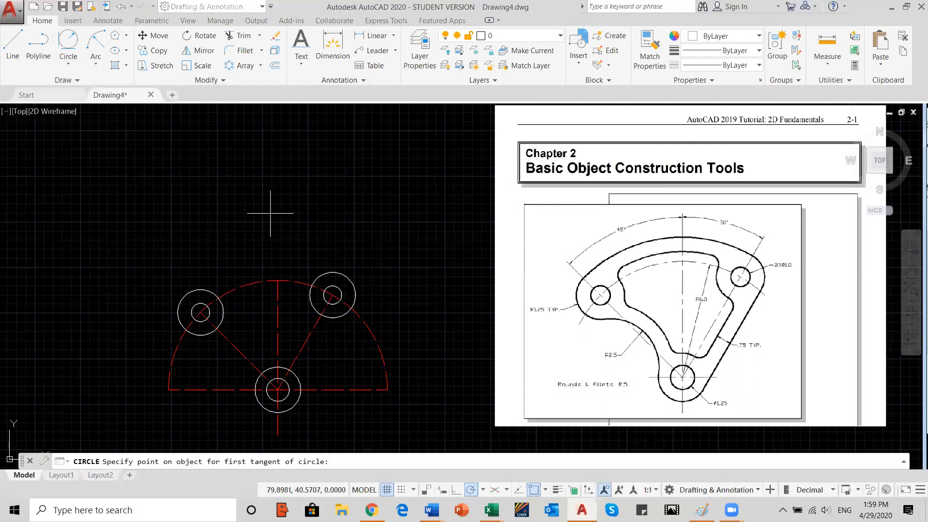
click(343, 274)
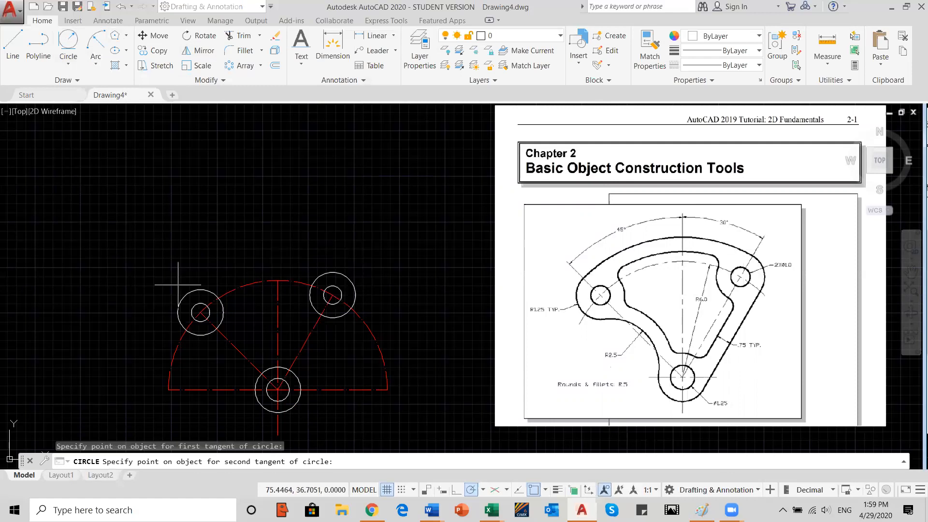
click(181, 297)
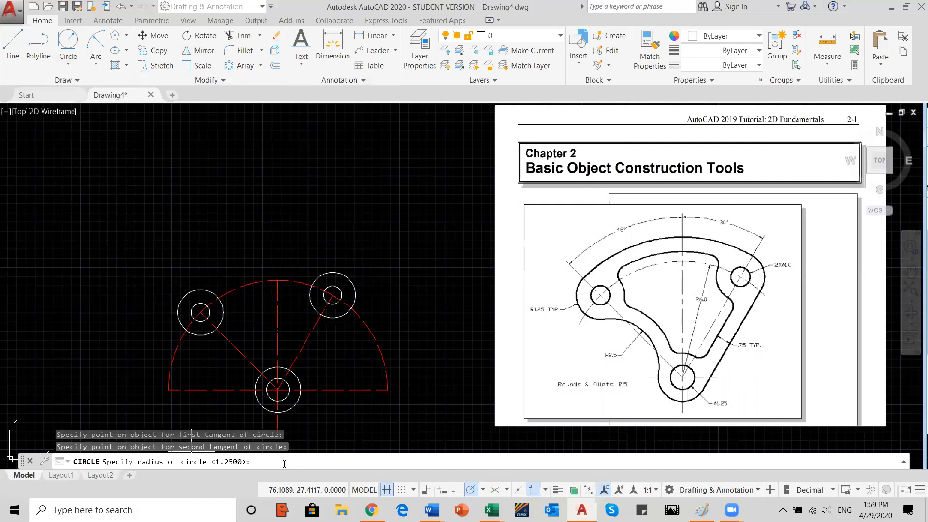
click(278, 390)
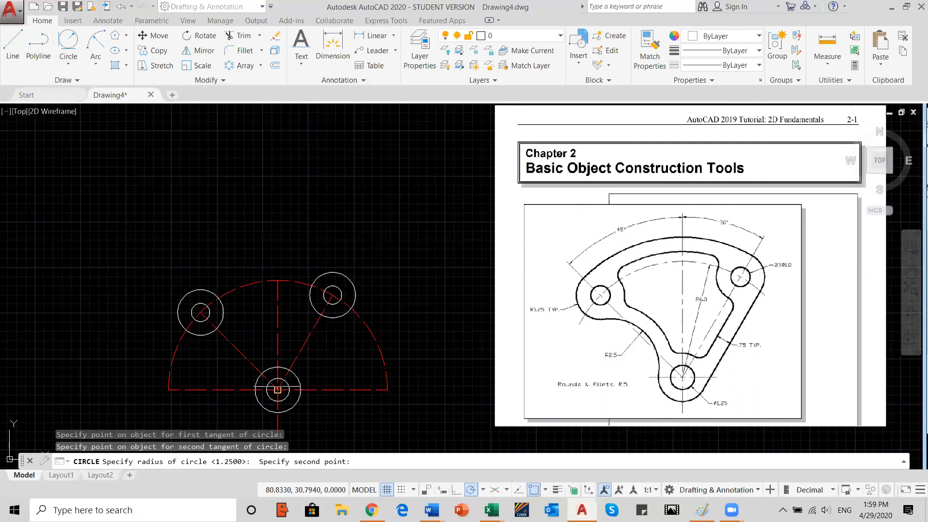
click(184, 294)
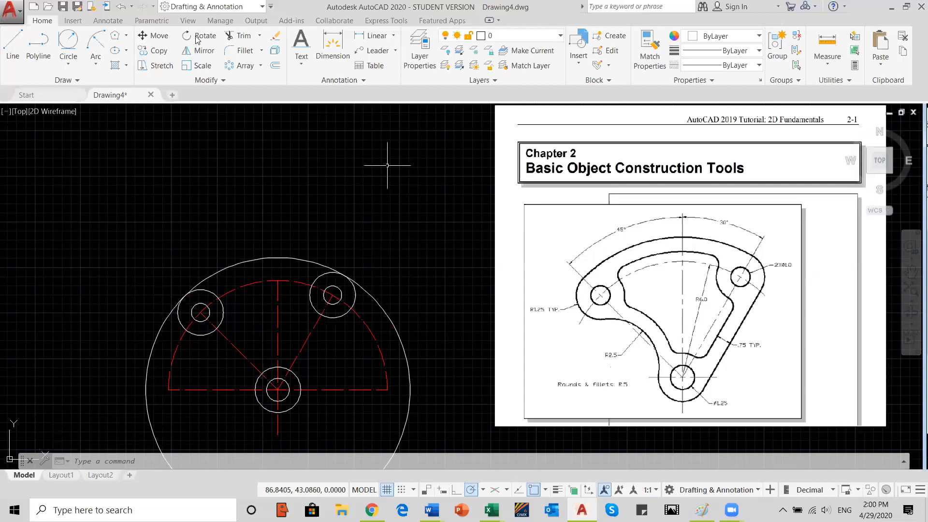
Trim the large tangent circle to the arc joining the two upper outline circles and delete its leftover piece.
click(237, 37)
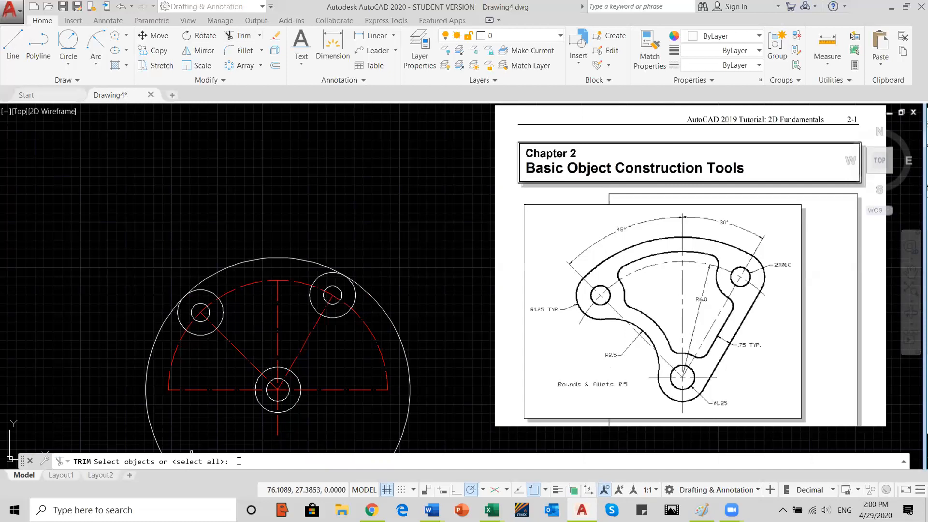
key(Return)
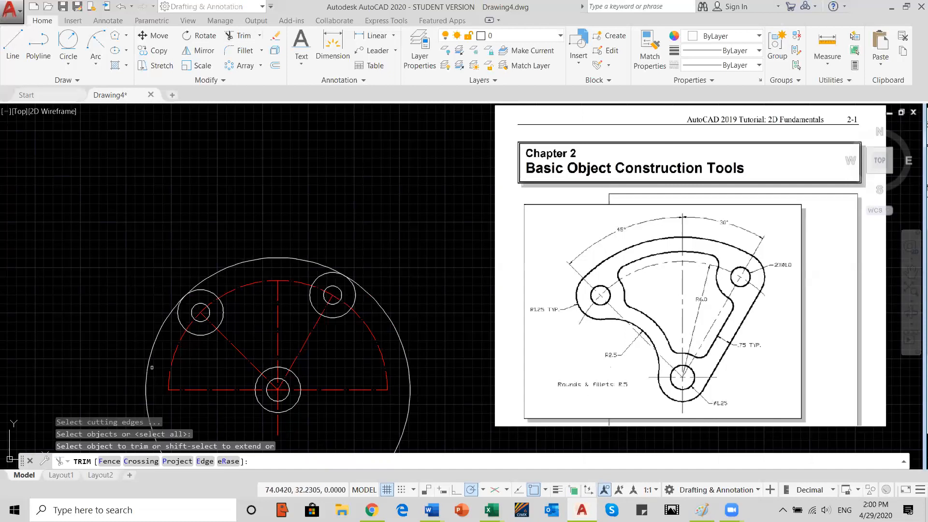
click(147, 396)
click(150, 350)
click(383, 310)
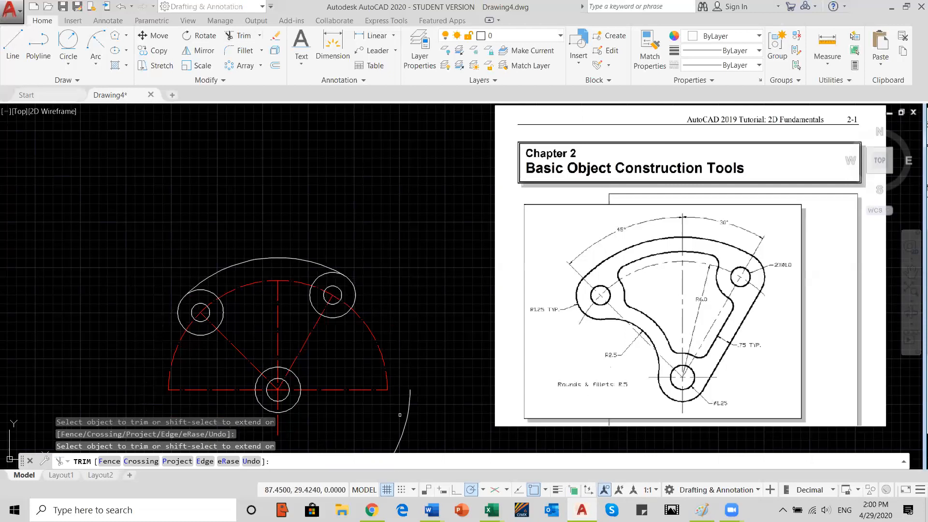
key(Return)
click(426, 387)
click(396, 425)
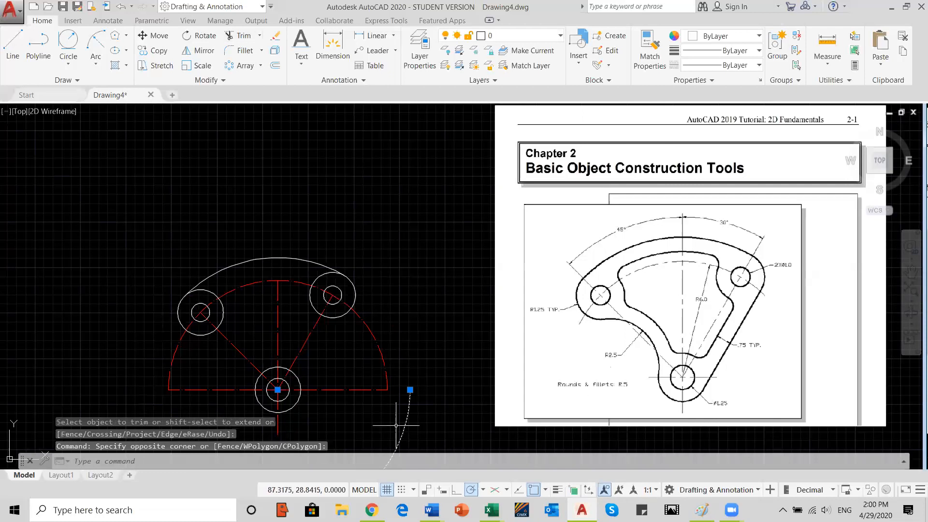
key(Delete)
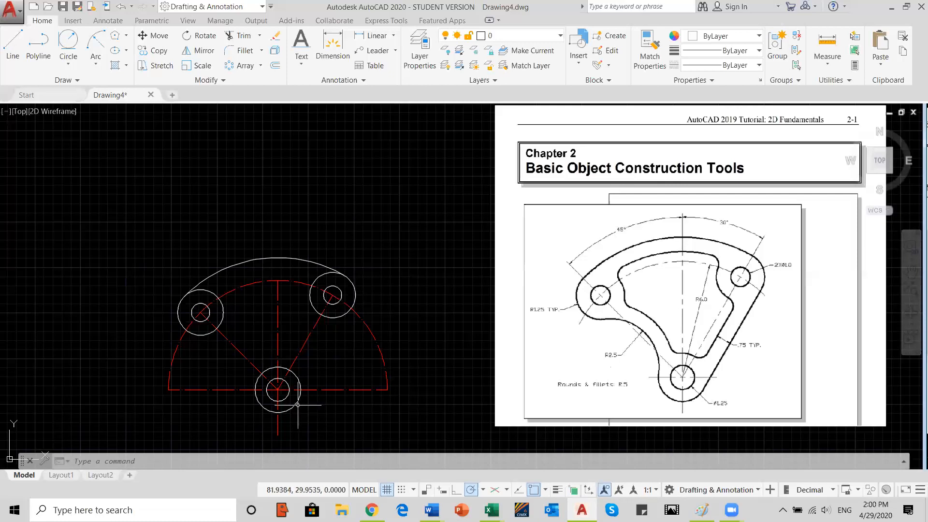
Draw a line tangent to the outline circles of the 1.25 diameter hole and the 30° hole on their outer side.
click(14, 50)
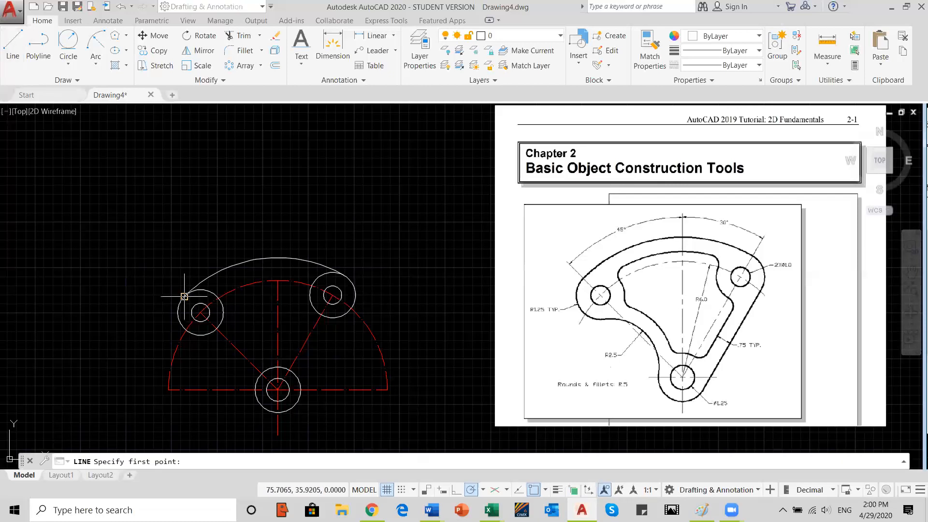
click(300, 401)
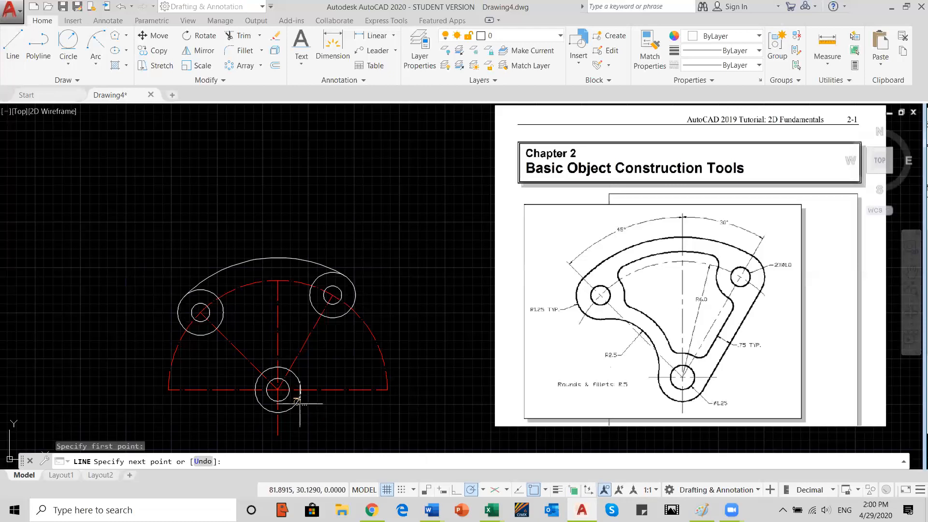
click(356, 298)
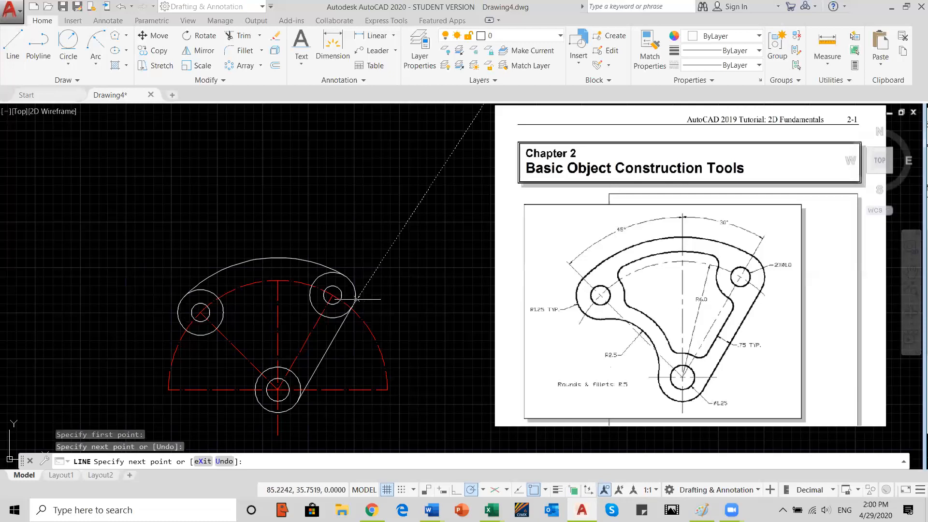
key(Return)
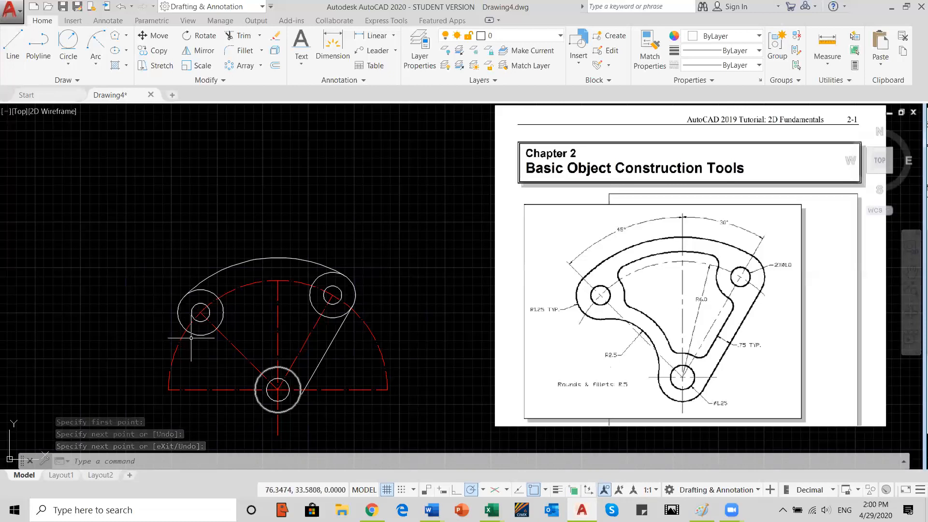
Fillet the outline circles of the 45° hole and the 1.25 diameter hole with a radius of 2.5.
click(241, 51)
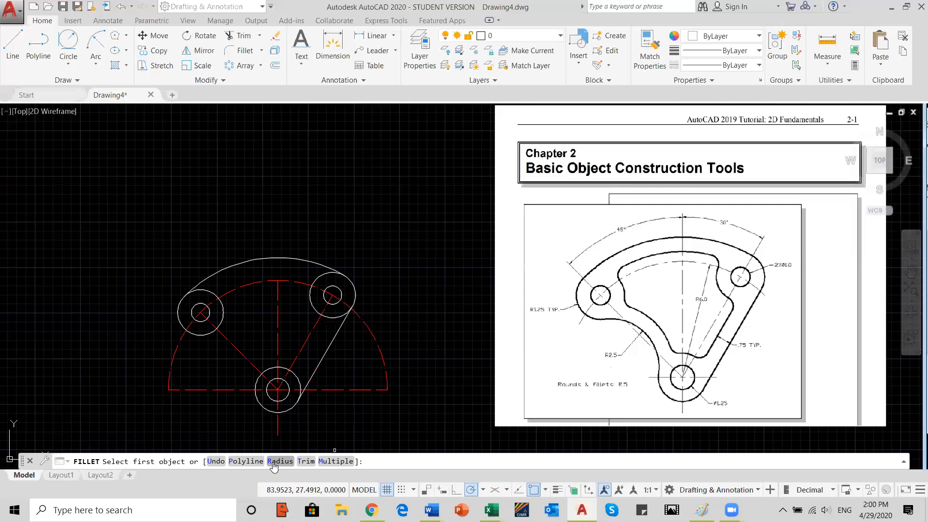
click(276, 462)
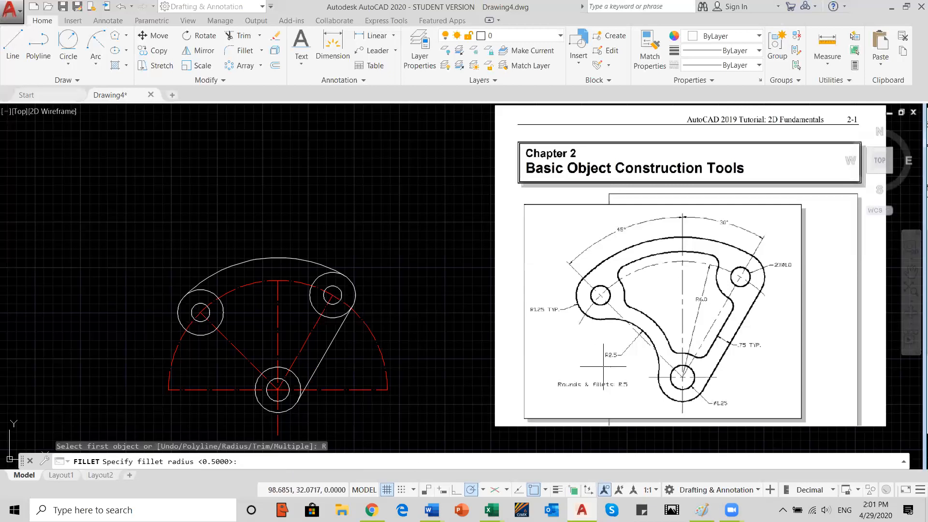
text(2.5)
key(Return)
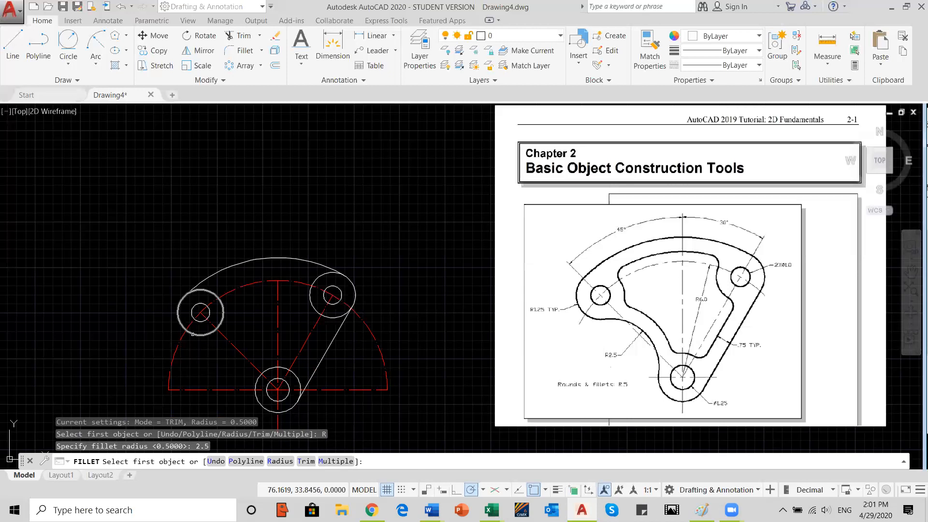
click(193, 334)
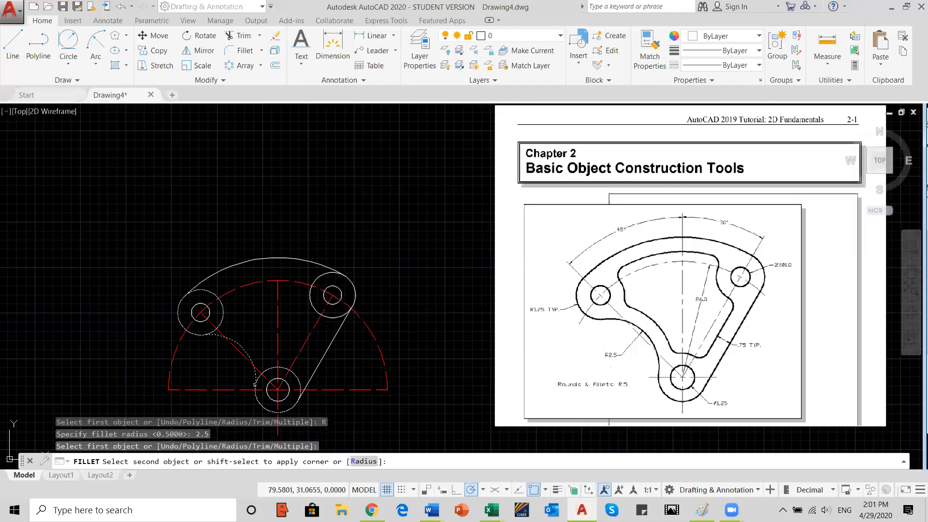
click(259, 380)
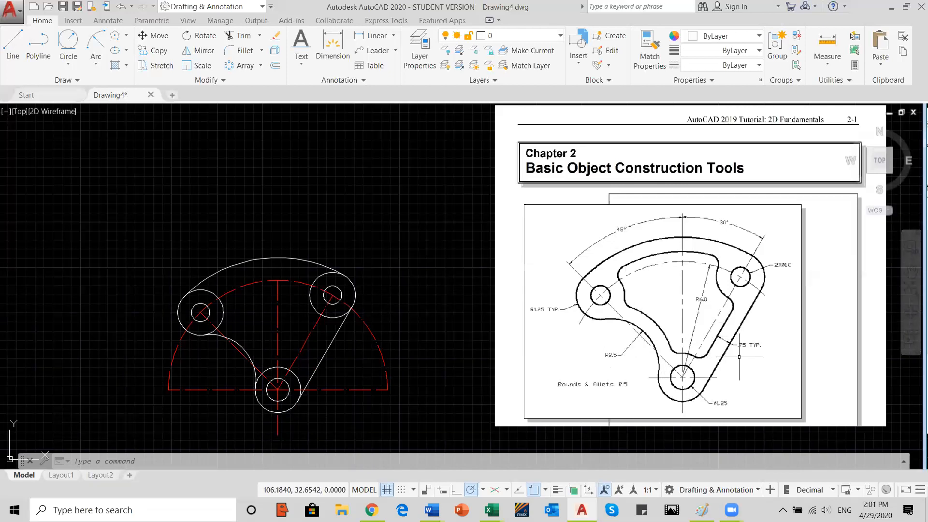
Offset the straight tangent line by 0.75 toward the inside of the plate.
click(275, 66)
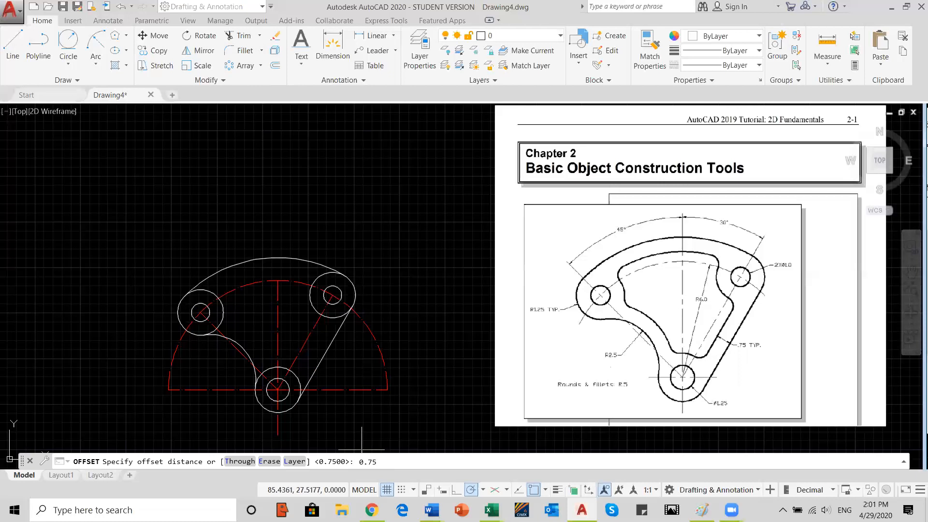
key(Return)
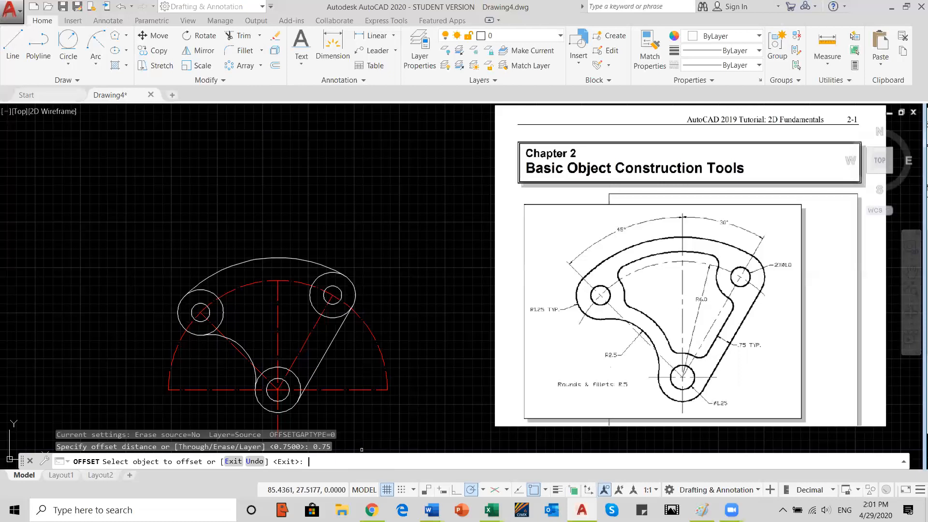
click(328, 350)
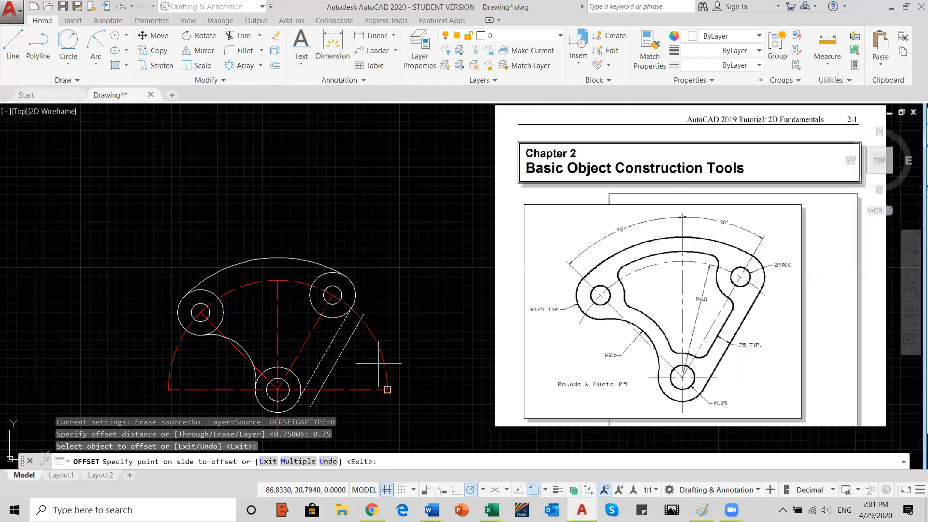
click(286, 320)
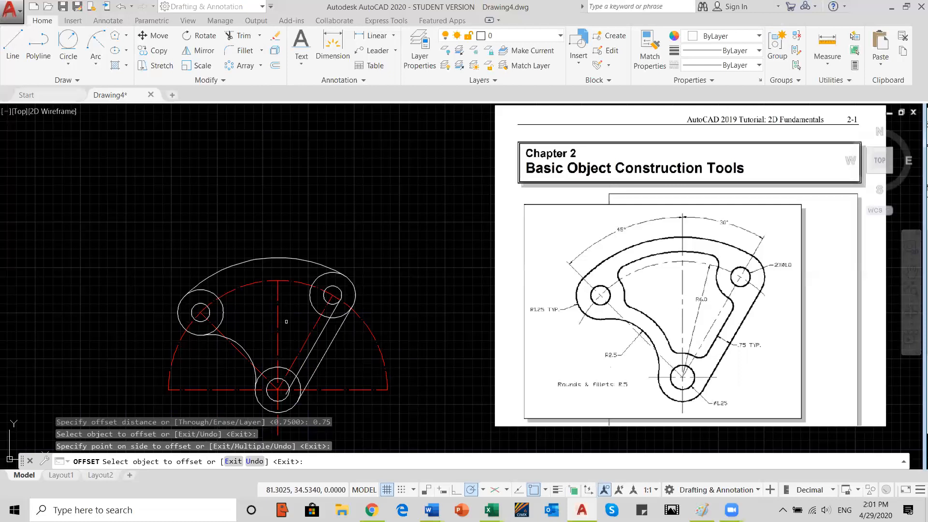
key(Return)
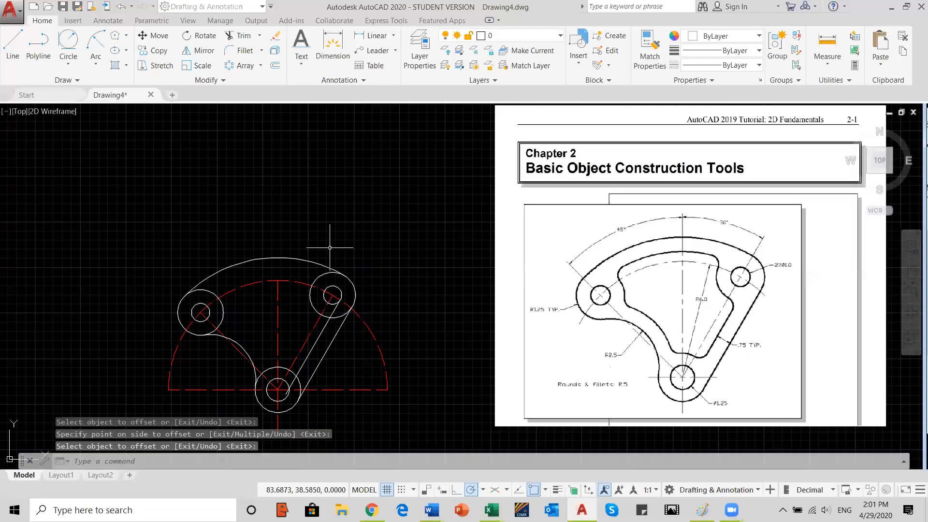
Offset the top outline arc and the R2.5 arc between the 45° and 1.25 diameter holes by 0.75 toward the inside.
key(Return)
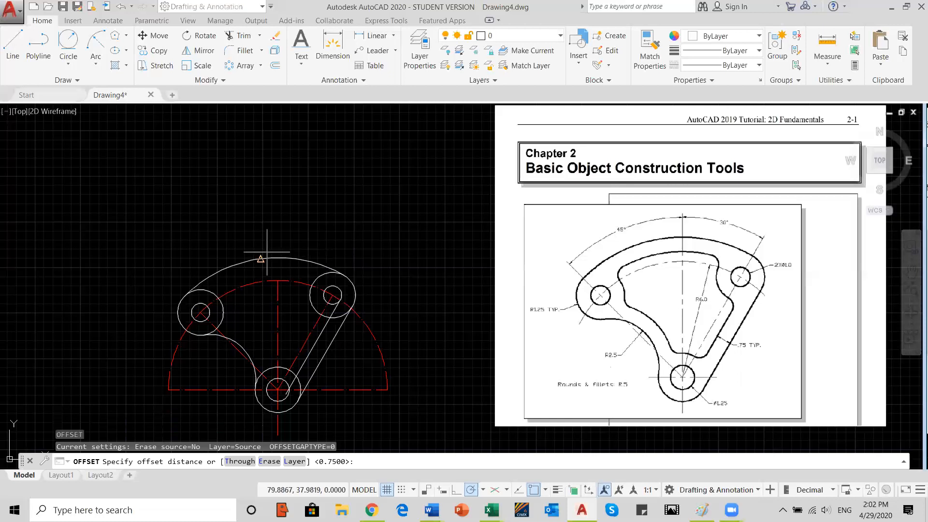
key(Return)
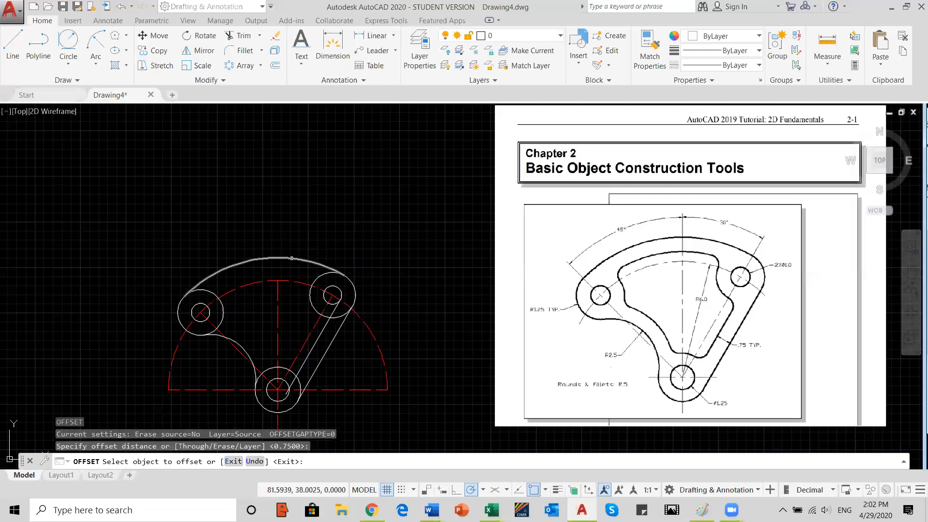
click(282, 259)
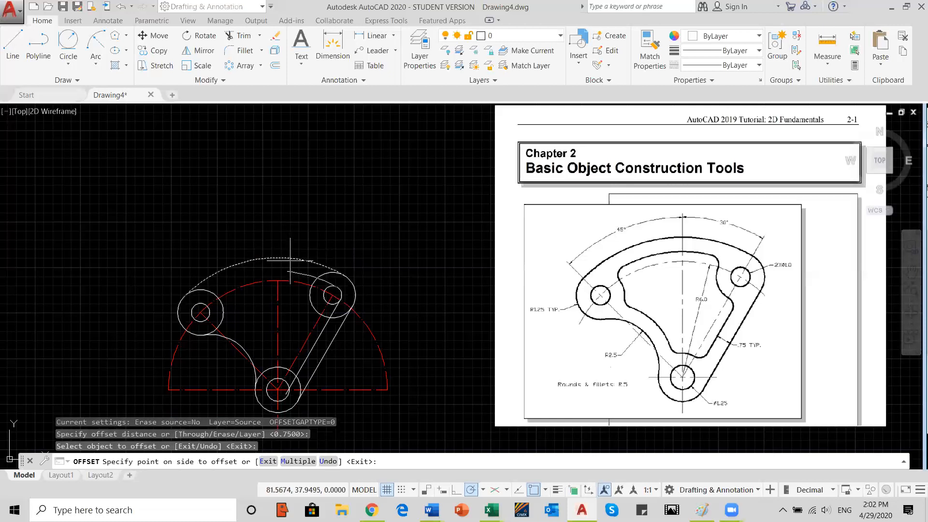
click(282, 300)
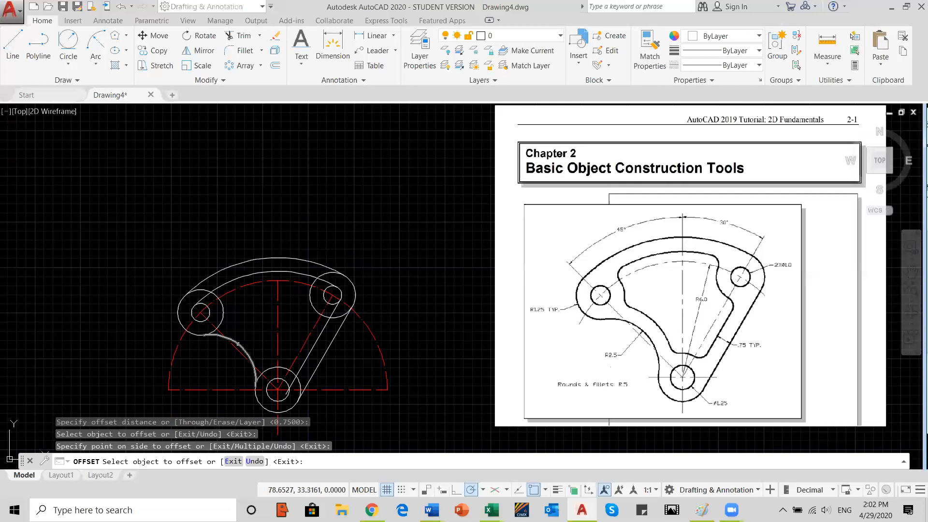
click(232, 342)
click(274, 363)
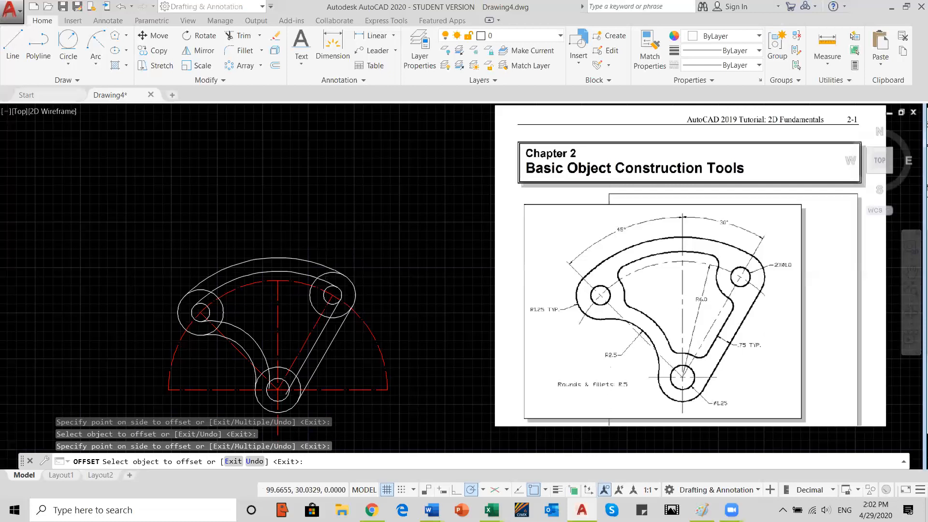
Set the fillet radius to 0.5 and fillet the inner top arc with the outline circle of the 30° hole.
scroll(571, 396, up, 2)
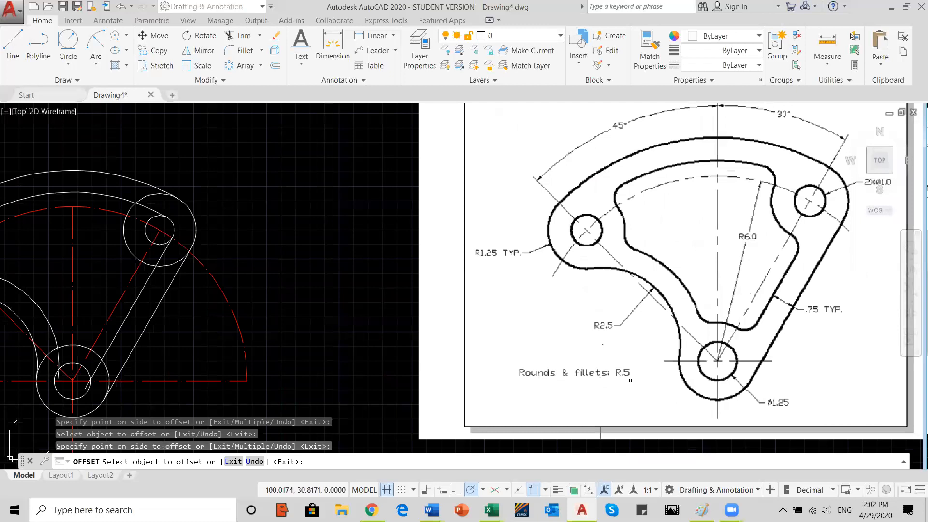
scroll(570, 348, down, 2)
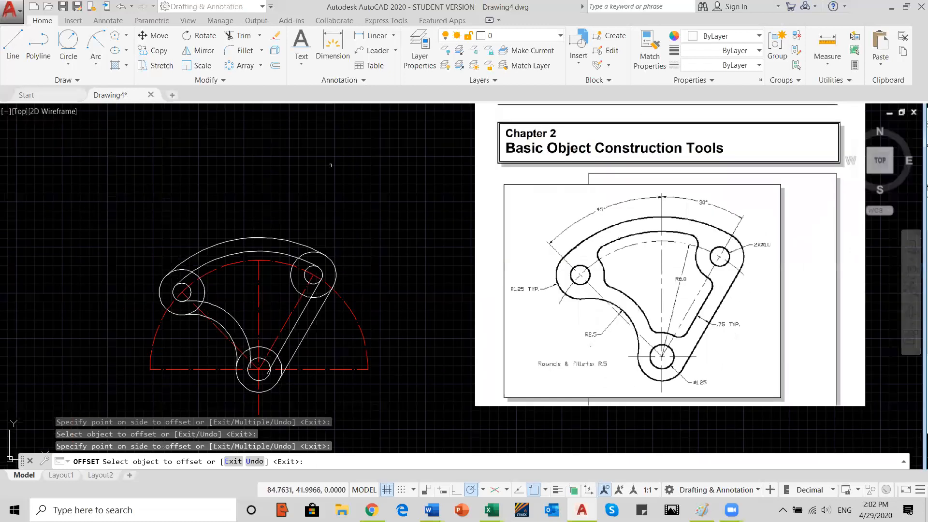
click(241, 51)
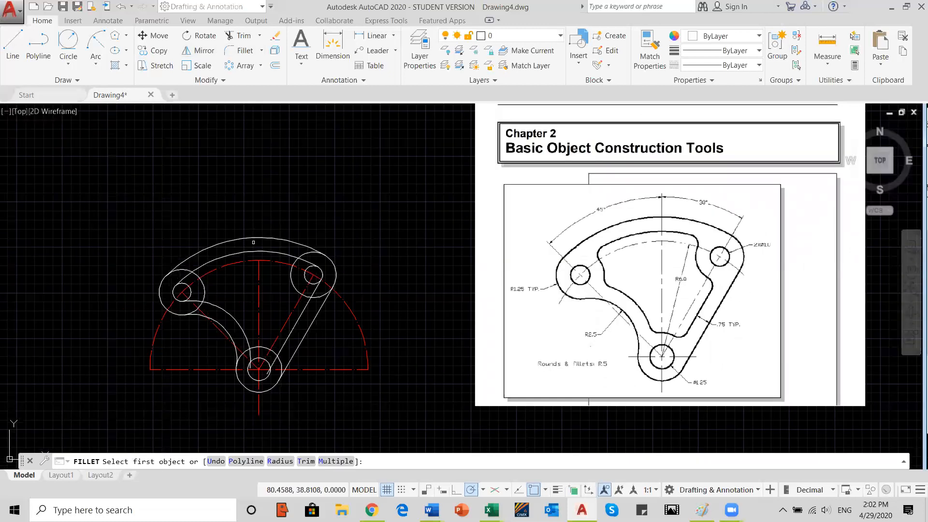
click(280, 461)
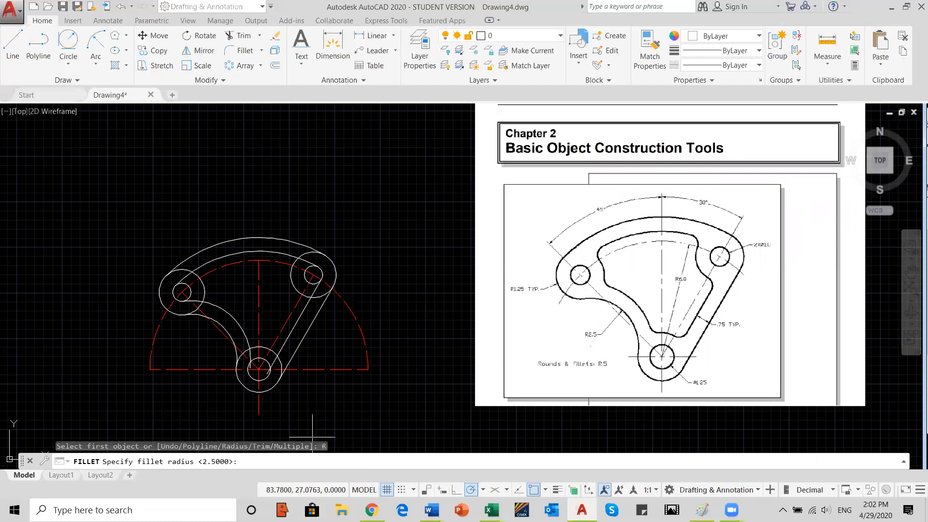
key(Return)
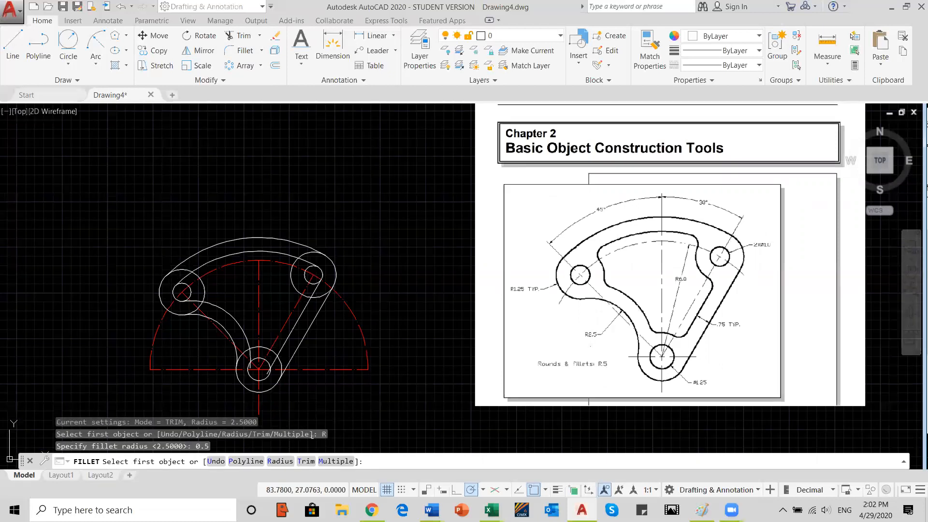
scroll(294, 275, up, 2)
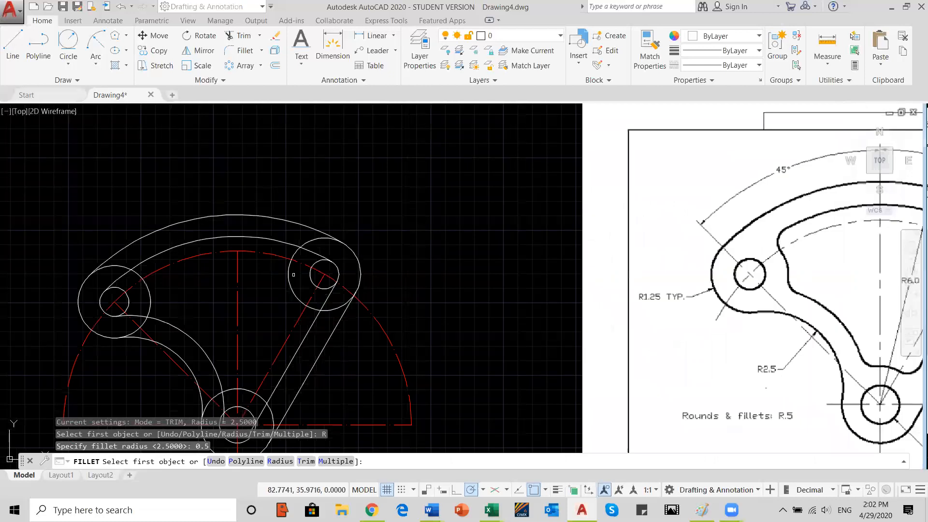
middle_drag(293, 274, 407, 239)
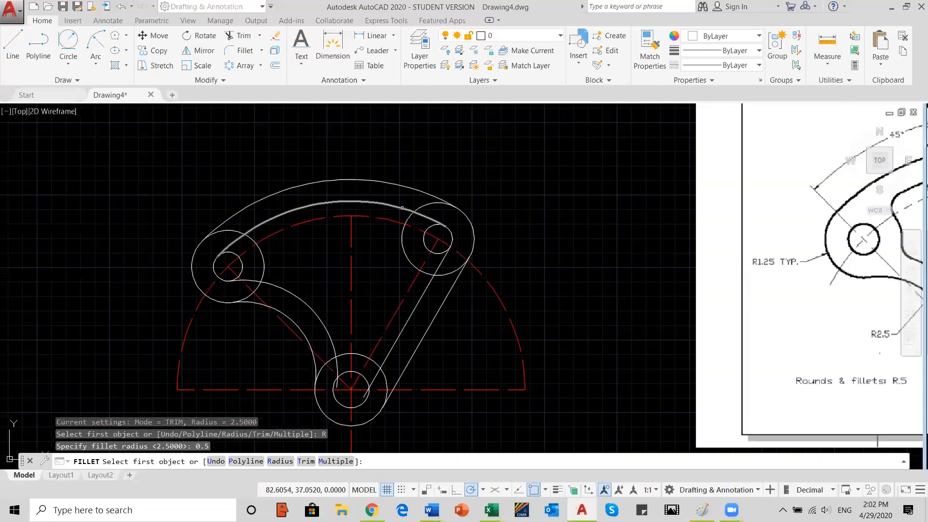
click(406, 209)
click(406, 218)
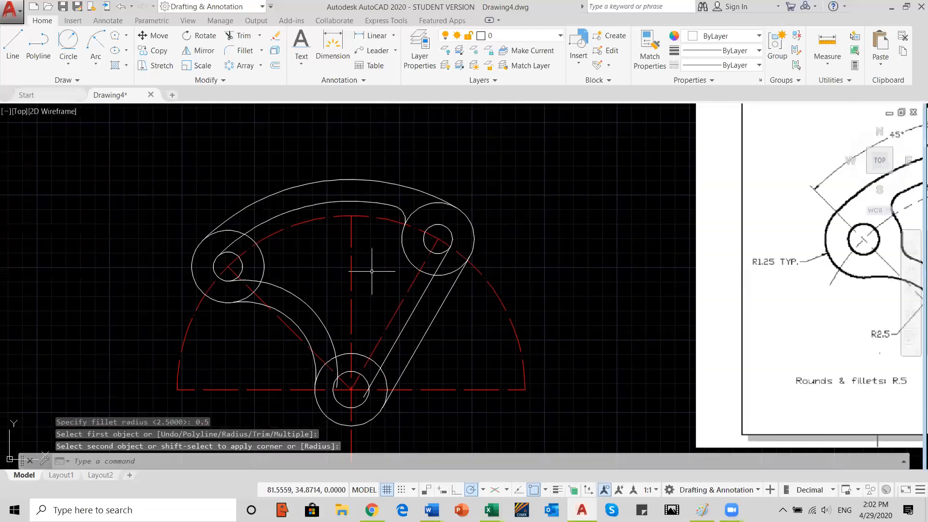
Fillet the inner straight line with the outline circles of the 30° hole and the 1.25 diameter hole at radius 0.5.
key(Return)
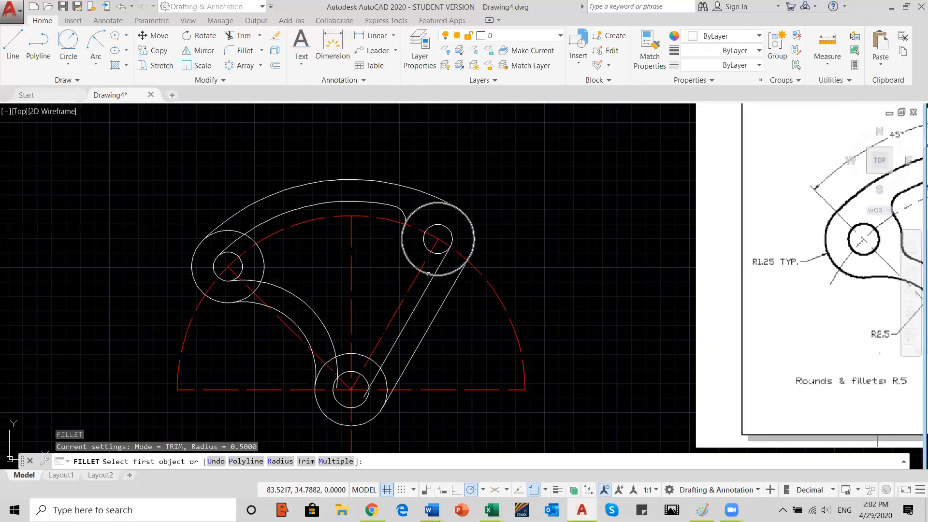
click(426, 273)
click(426, 289)
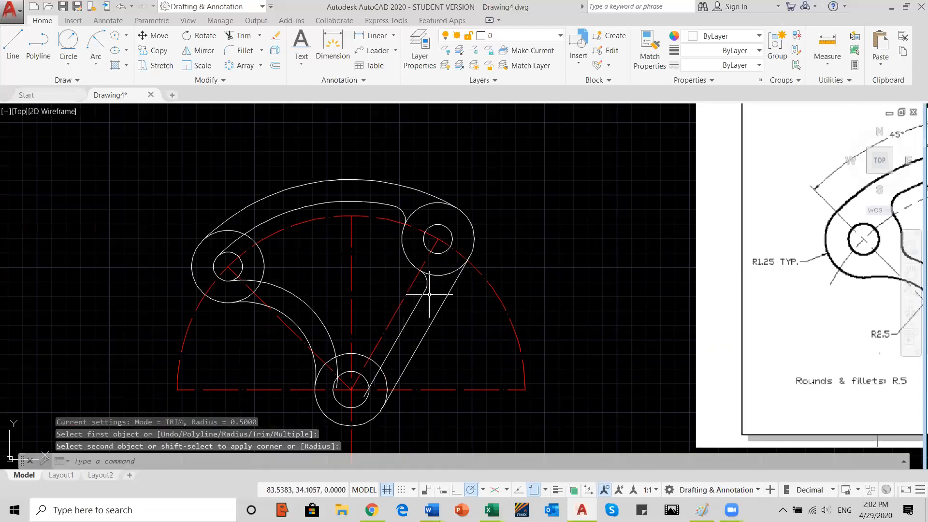
key(Return)
click(383, 356)
click(380, 363)
Fillet the inner curved offset arc with the outline circles of the 1.25 diameter hole and the 45° hole at radius 0.5.
key(Return)
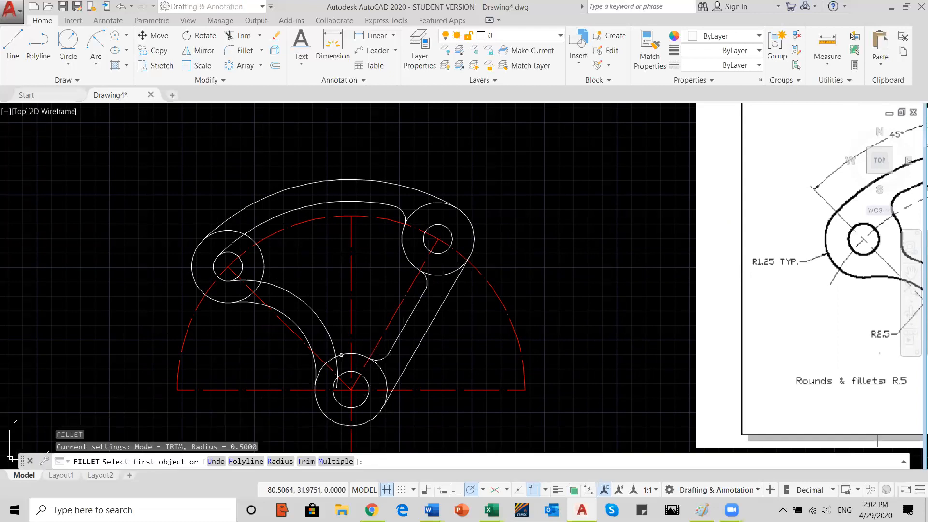
click(341, 355)
click(313, 314)
key(Return)
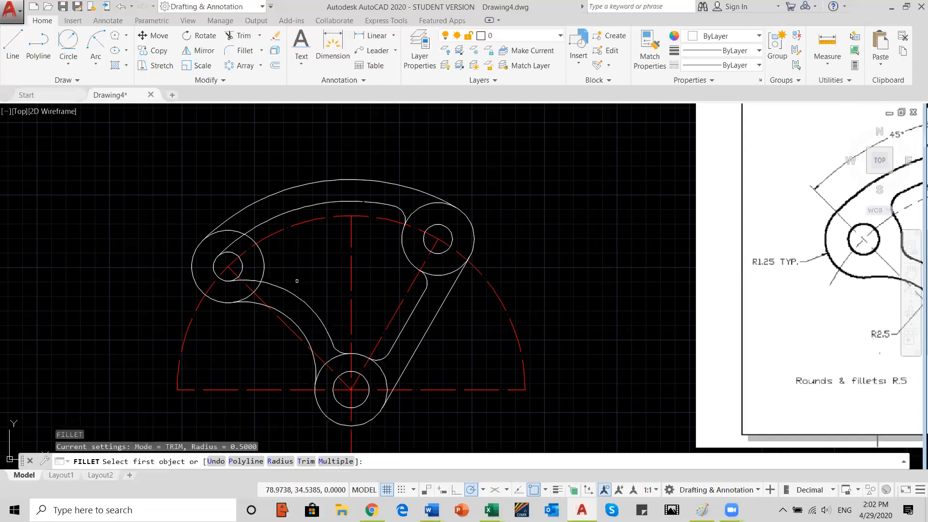
click(289, 290)
click(264, 272)
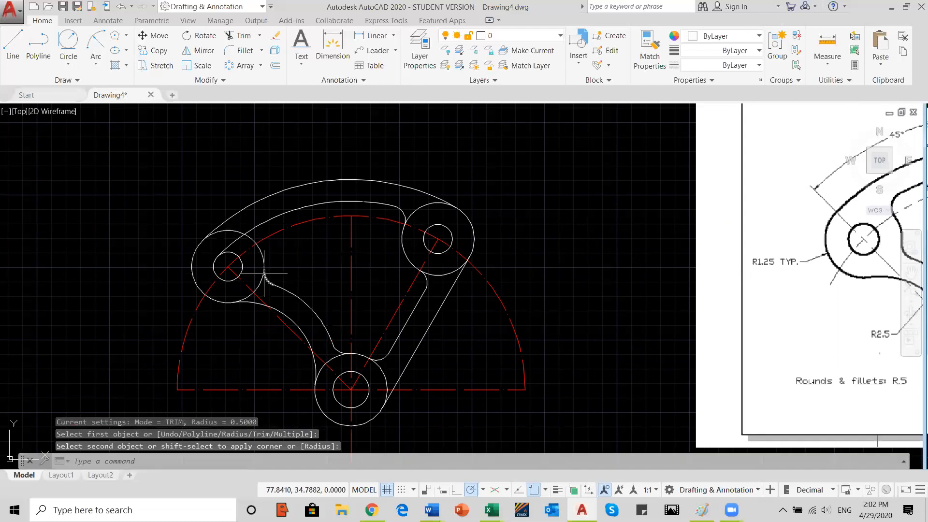
Fillet the outline circle of the 45° hole with the inner top arc at radius 0.5.
key(Return)
click(254, 241)
click(253, 229)
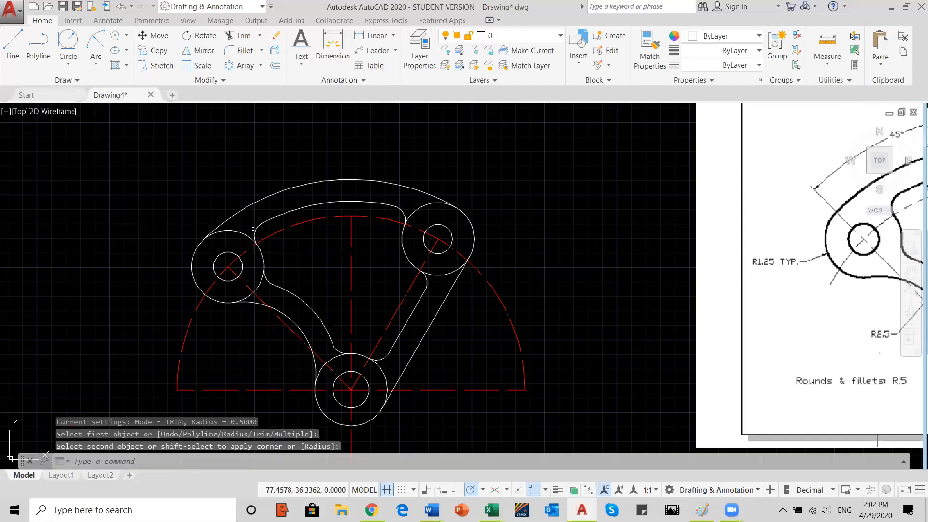
key(Return)
click(378, 366)
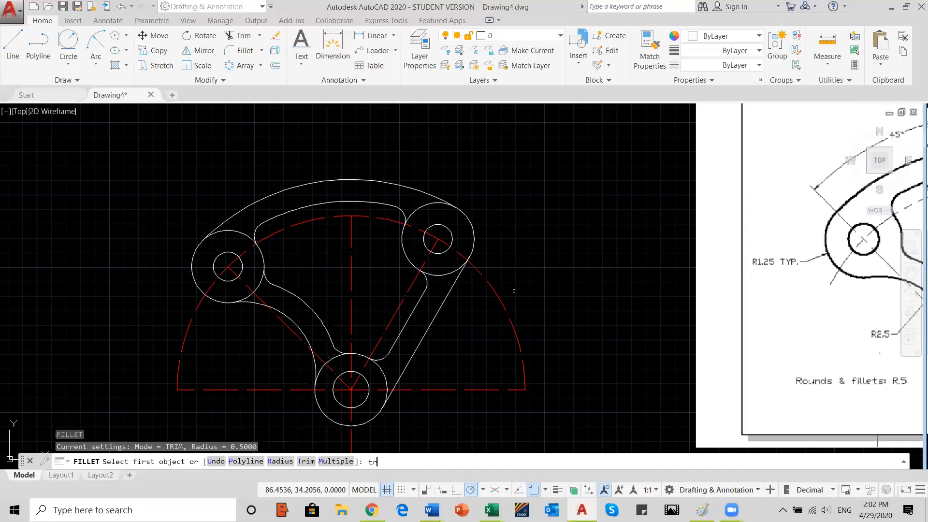
text(tr)
key(Return)
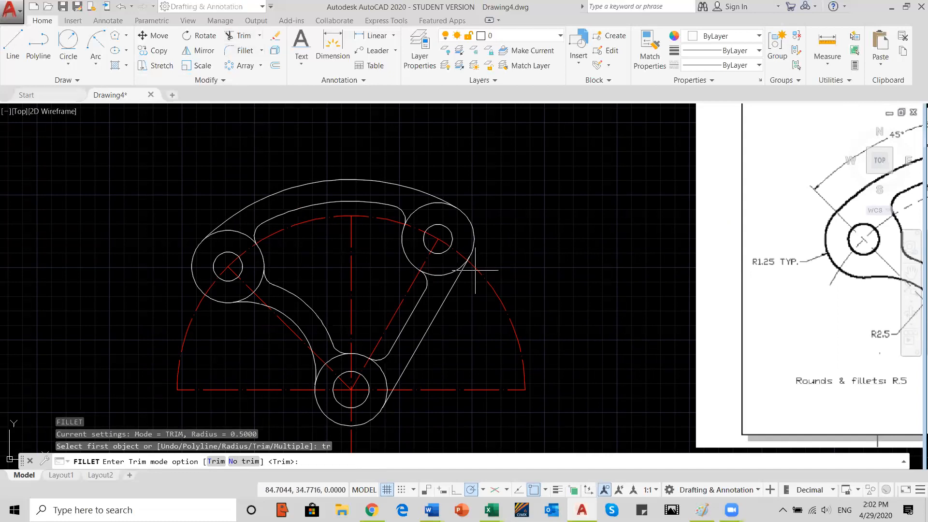
key(Return)
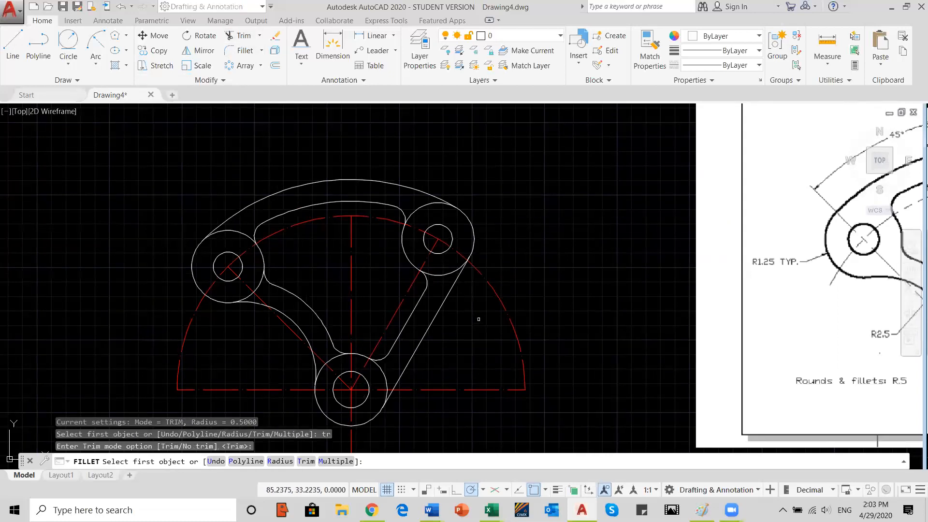
key(Escape)
Trim the unneeded parts of the 45° hole's outline circle between the outer outline and the inner cutout, using all objects as cutting edges.
text(tr)
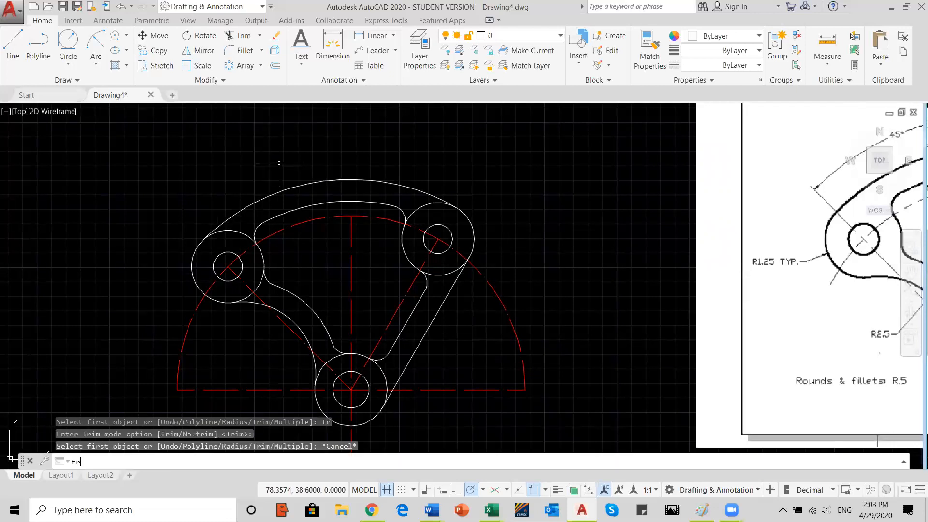
key(Return)
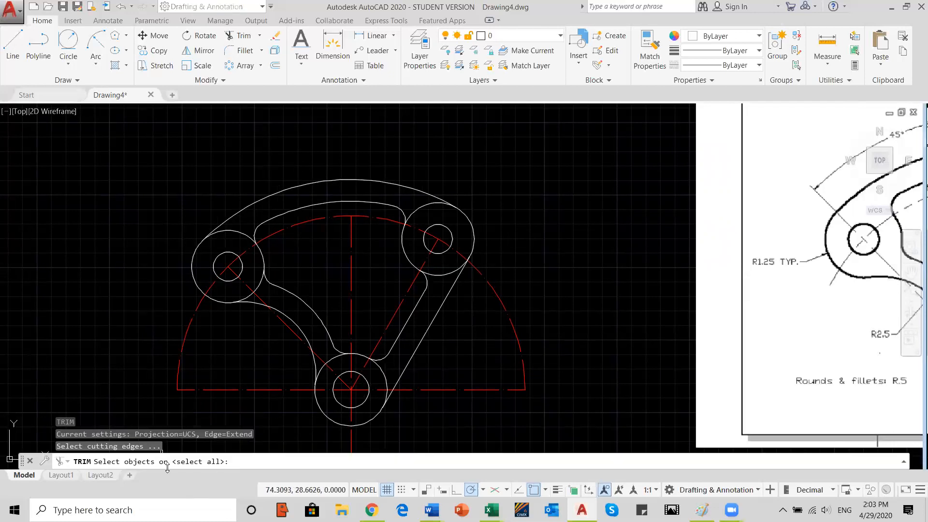
key(Return)
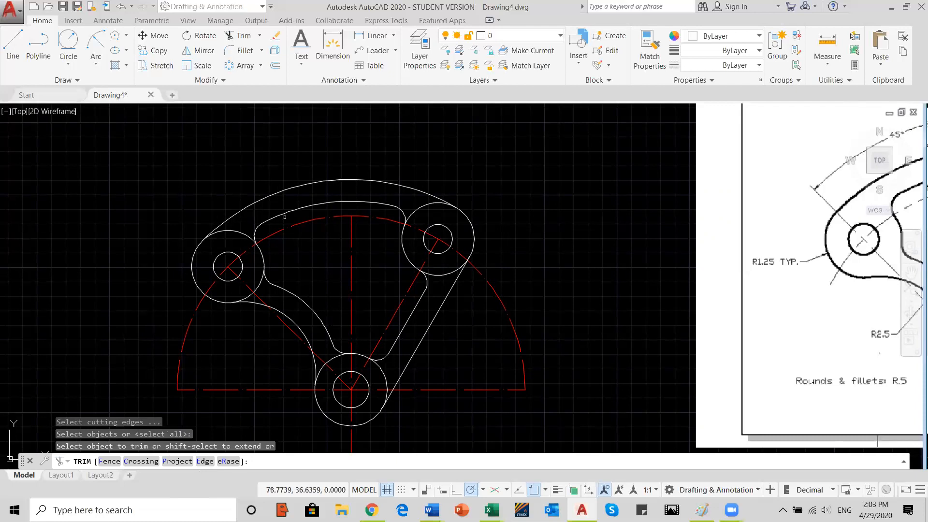
click(239, 234)
click(249, 236)
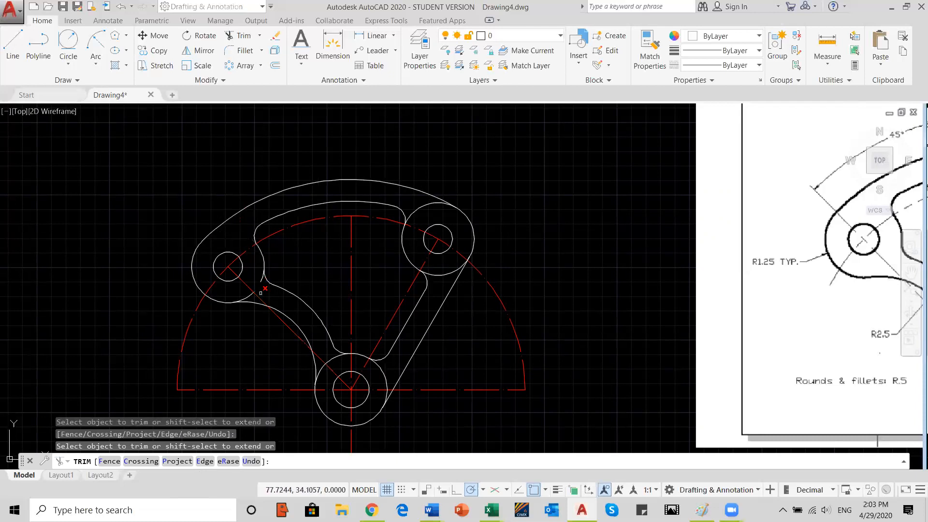
Trim the part of the 1.25 diameter hole's outline circle between the inner fillet and the straight outer edge.
scroll(260, 288, up, 2)
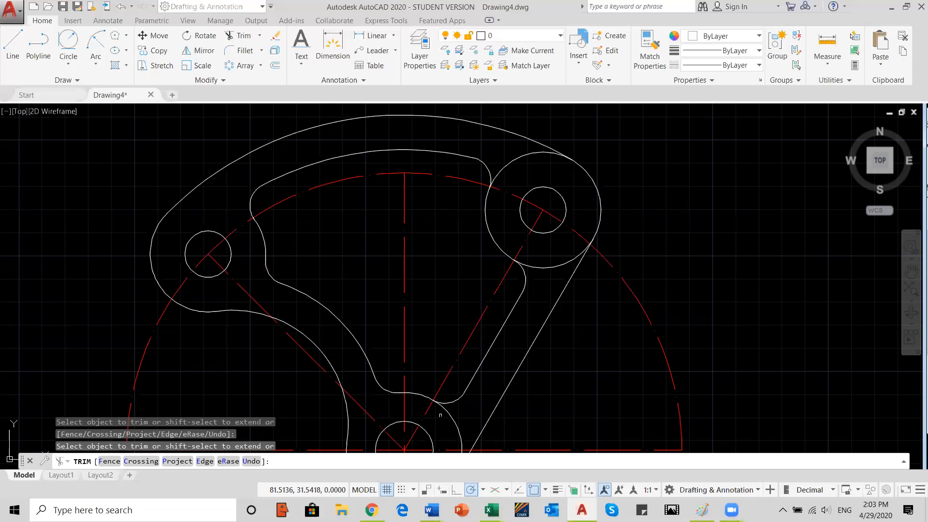
click(457, 422)
middle_drag(456, 427, 427, 325)
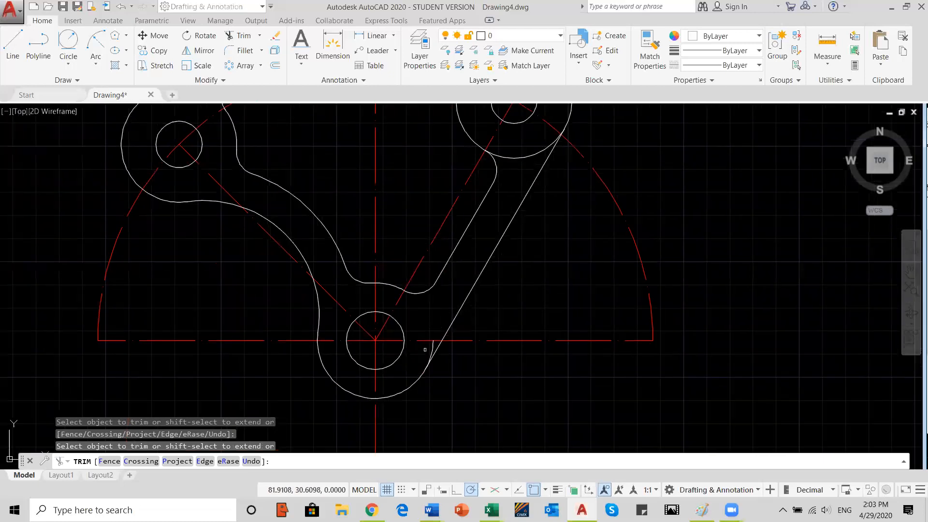
Trim the parts of the 30° hole's outline circle that cross the plate between the inner fillets and the outer outline.
scroll(402, 304, down, 2)
middle_drag(399, 286, 352, 384)
click(425, 310)
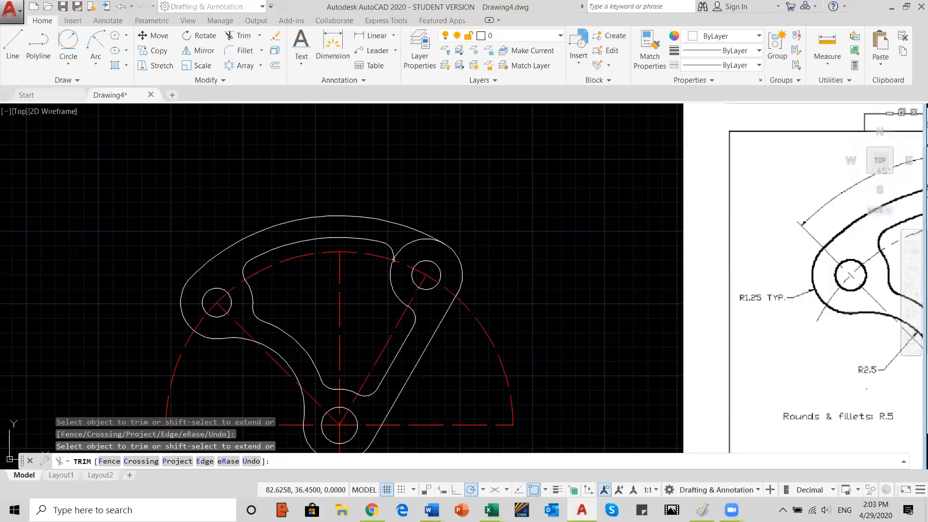
click(404, 246)
scroll(414, 246, down, 2)
click(400, 336)
mouse_move(400, 336)
middle_down()
mouse_move(378, 306)
mouse_move(321, 328)
mouse_move(324, 320)
middle_up()
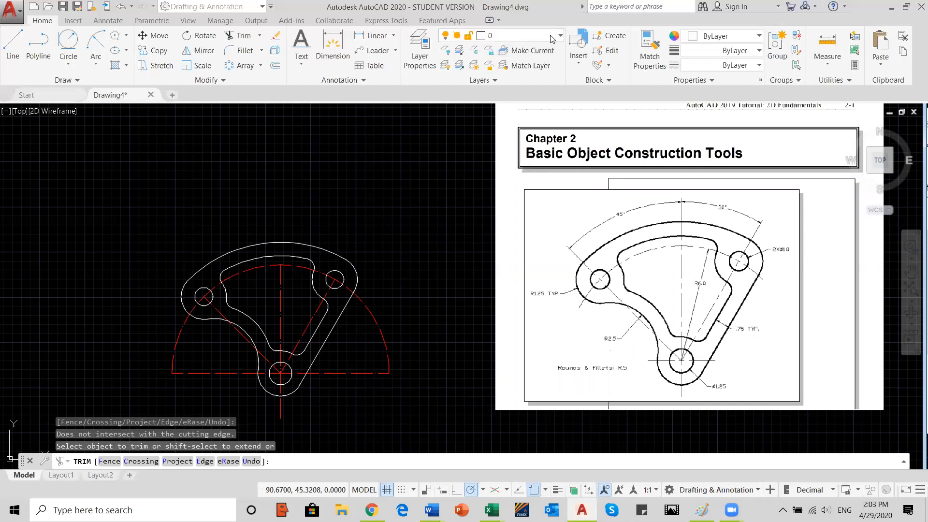
Turn the Construction layer off to view the plate without construction lines, and turn the layer back on.
click(442, 35)
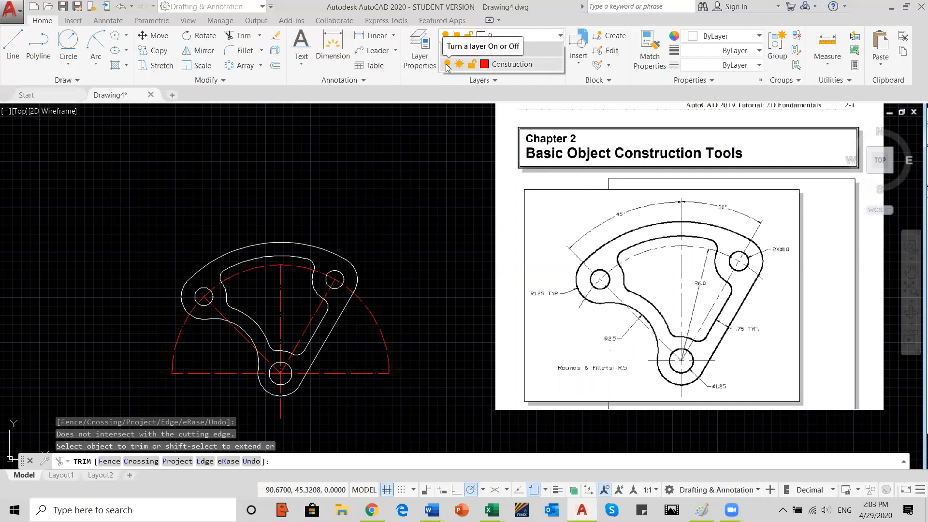
click(448, 65)
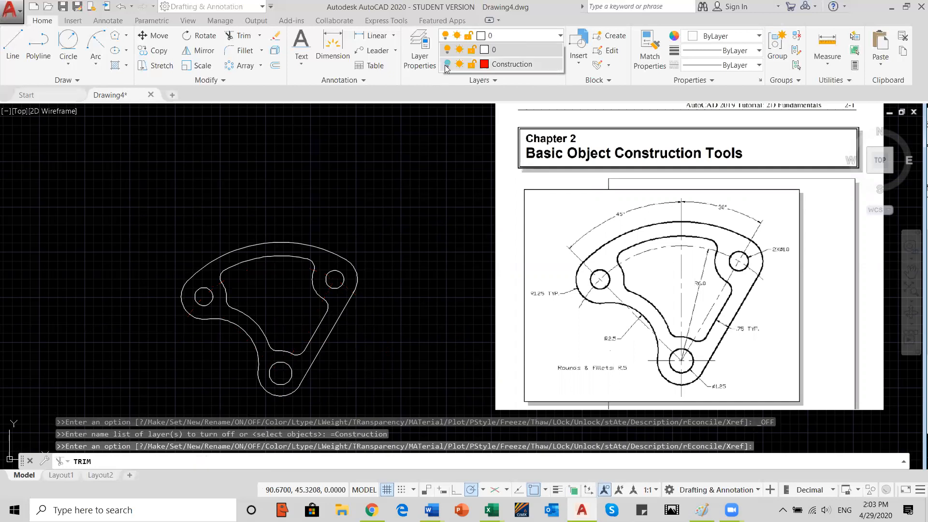
click(447, 65)
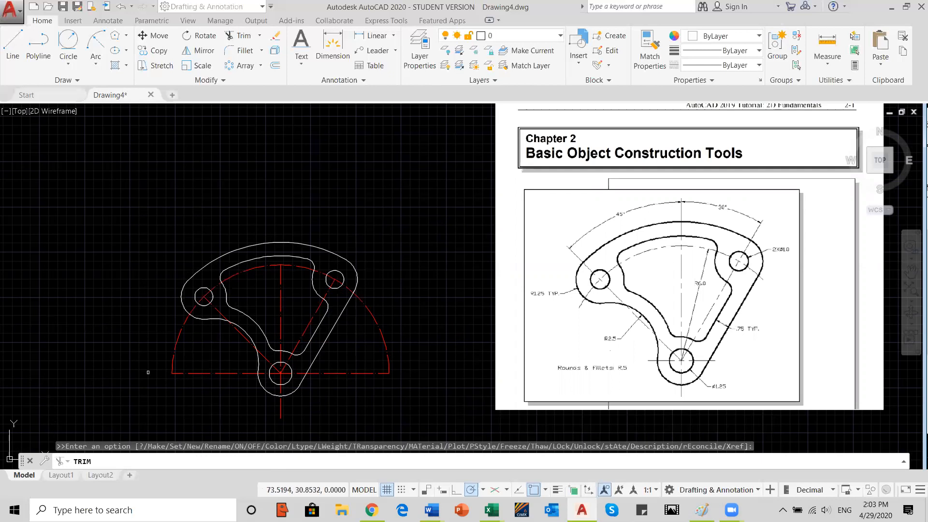
click(561, 35)
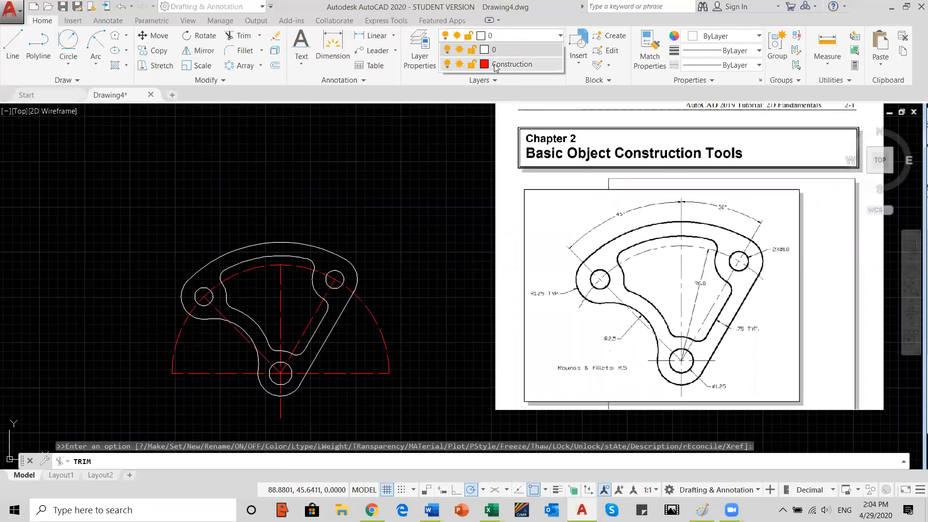
click(405, 206)
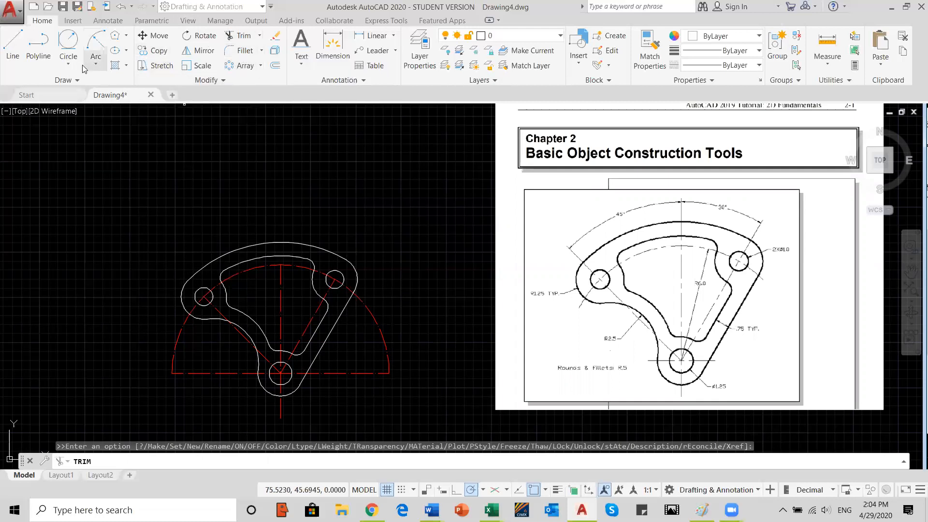
click(68, 63)
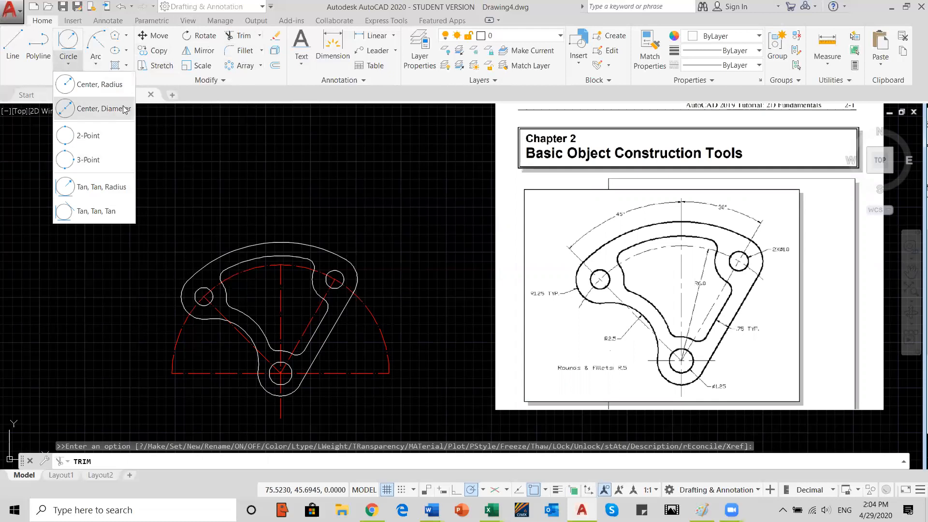
click(335, 173)
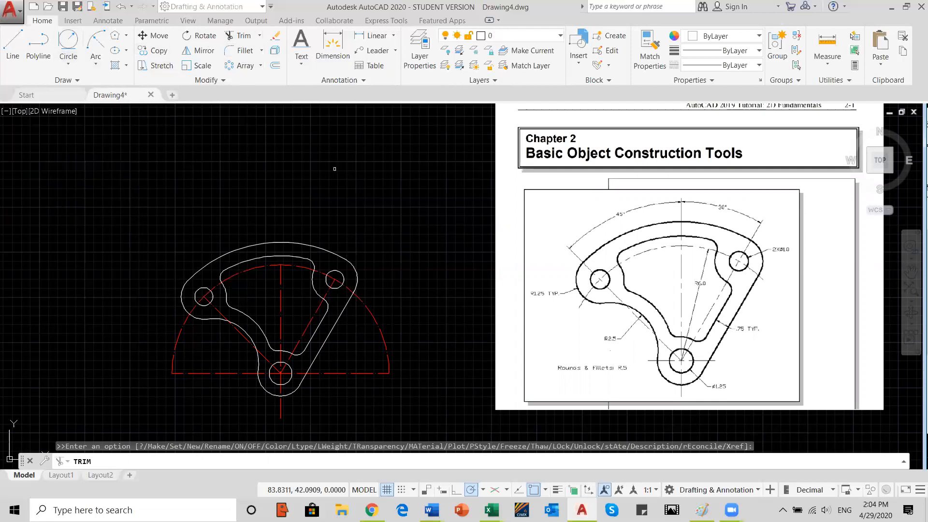